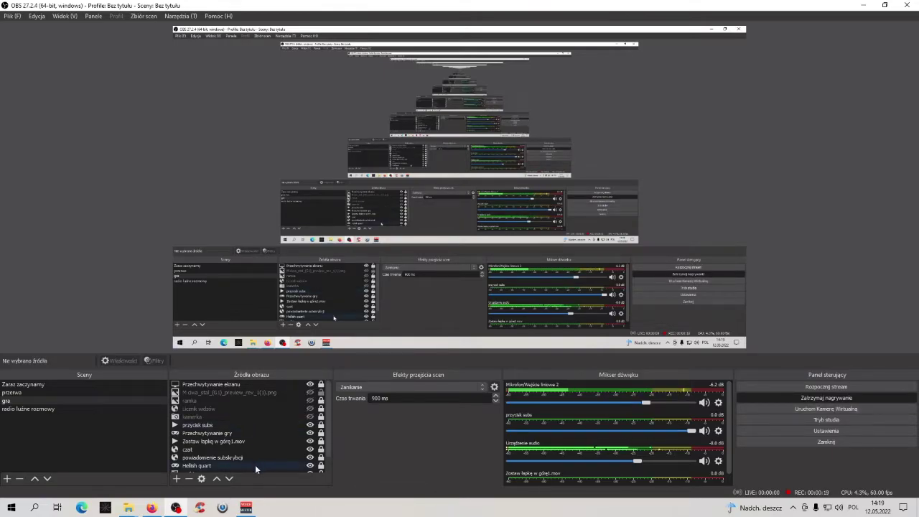
Switch to Firefox and open the first bit.ly download link for Gothic I&II - Panker Mod Mix 2.0 in the forum thread
{"action": "left_click", "coordinate": [863, 6]}
{"action": "left_click", "coordinate": [864, 7]}
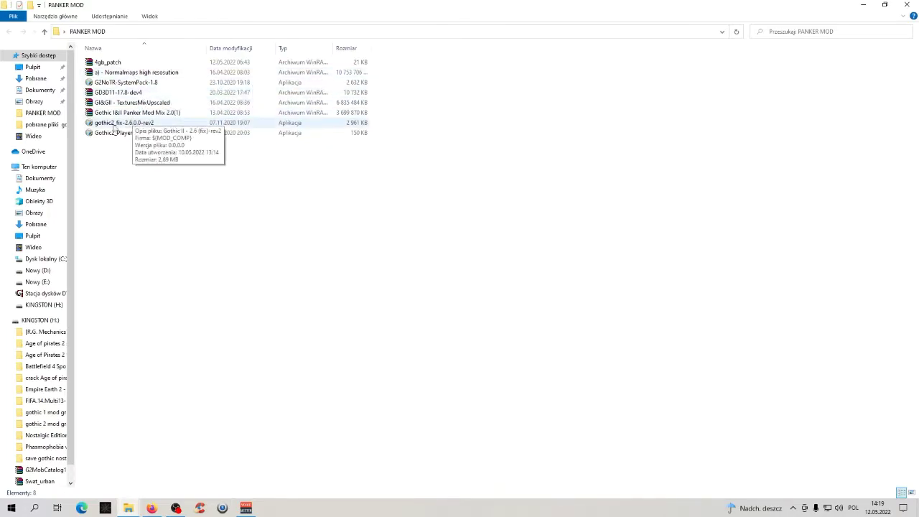
{"action": "left_click", "coordinate": [152, 508]}
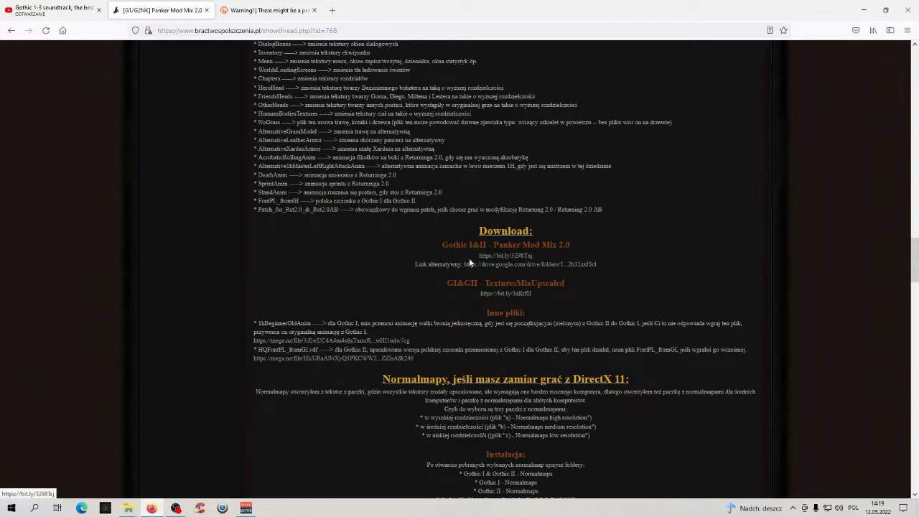
{"action": "scroll", "coordinate": [474, 287], "scroll_direction": "up", "scroll_amount": 3}
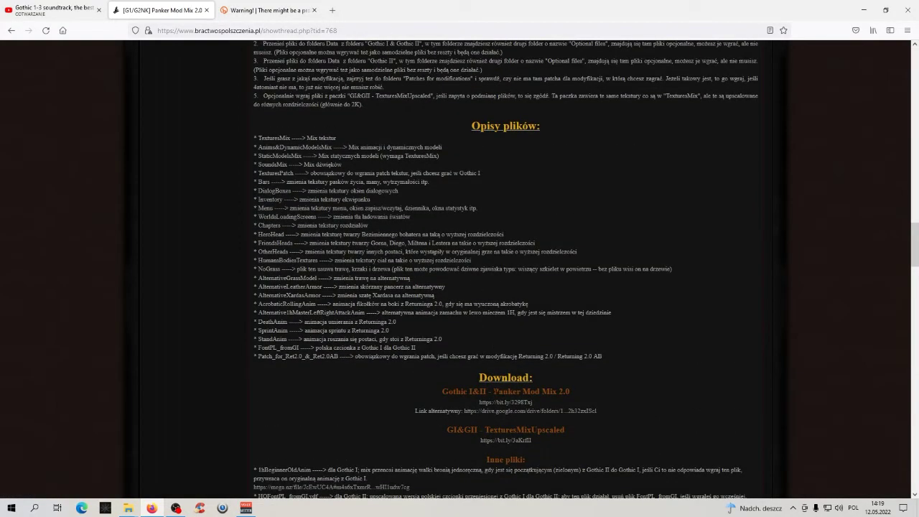
{"action": "left_click", "coordinate": [510, 402]}
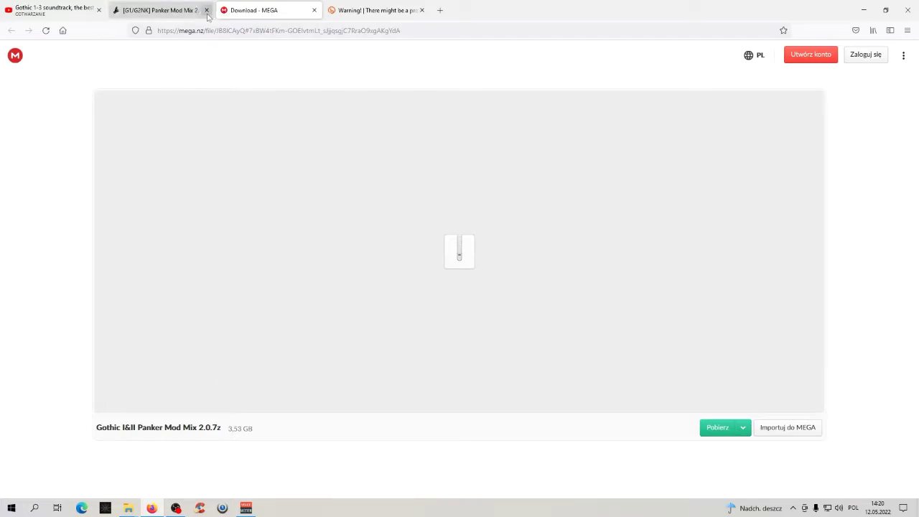
Return to the forum thread, try the bit.ly link for GI&GII - TexturesMixUpscaled and close the page it opens
{"action": "left_click", "coordinate": [170, 6]}
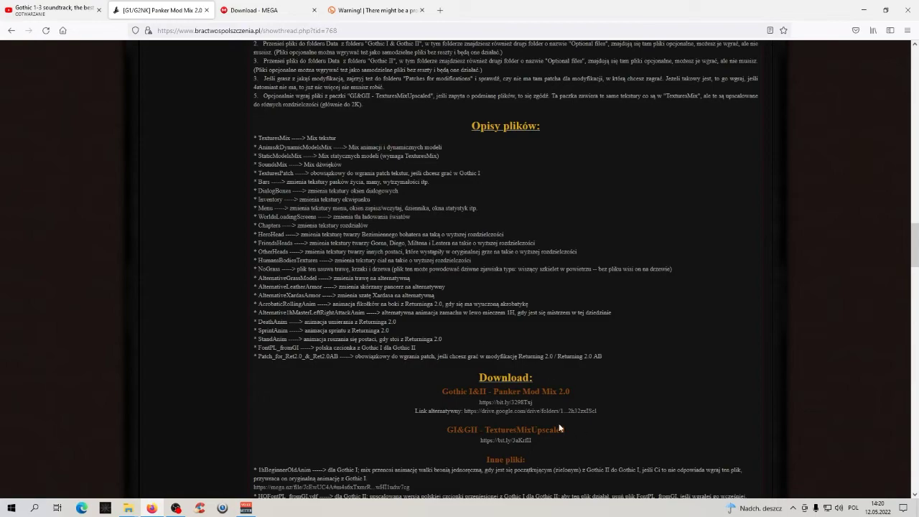
{"action": "left_click", "coordinate": [514, 446]}
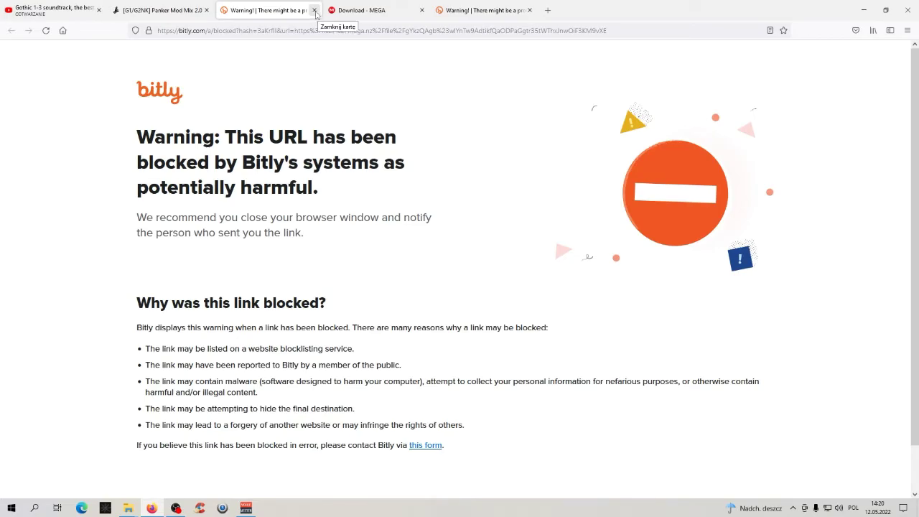
{"action": "left_click", "coordinate": [315, 11]}
Open the alternative Google Drive folder link from the thread and choose to download the GI&GII - TexturesMixUpscaled.7z archive
{"action": "scroll", "coordinate": [434, 409], "scroll_direction": "down", "scroll_amount": 10}
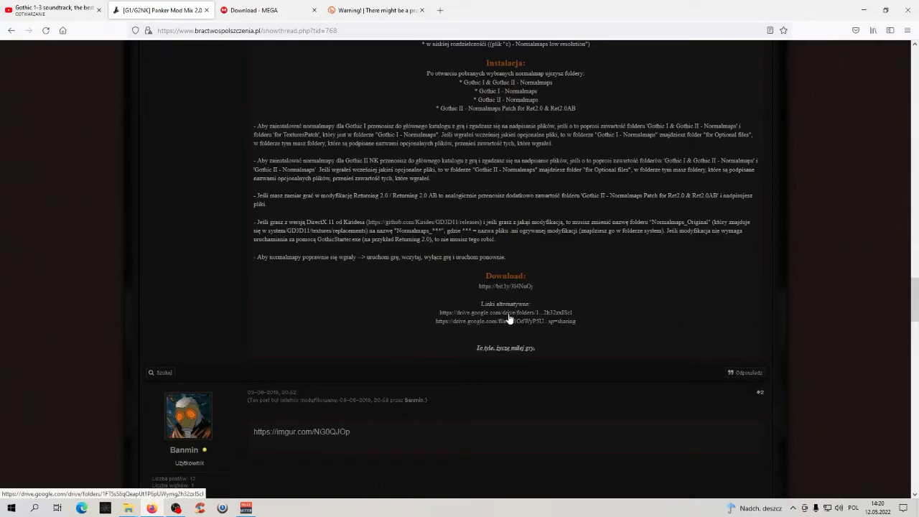
{"action": "left_click", "coordinate": [505, 314]}
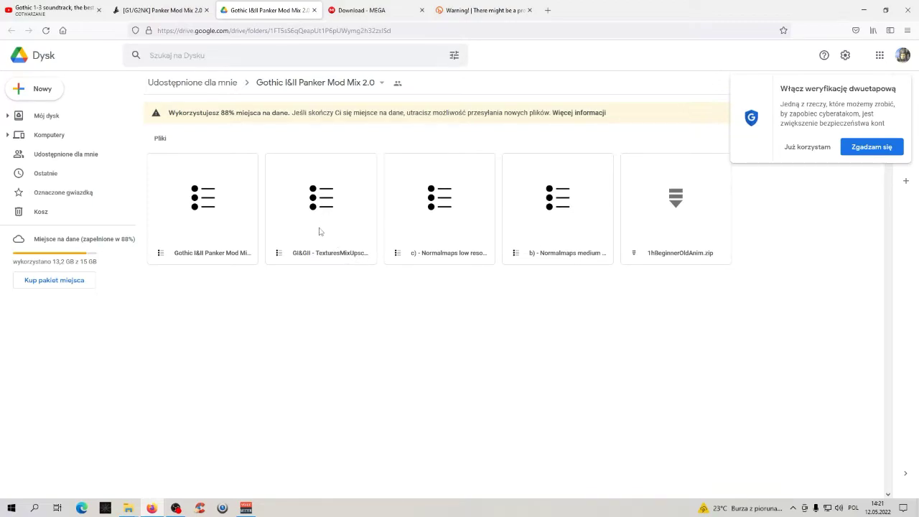
{"action": "left_click", "coordinate": [339, 214]}
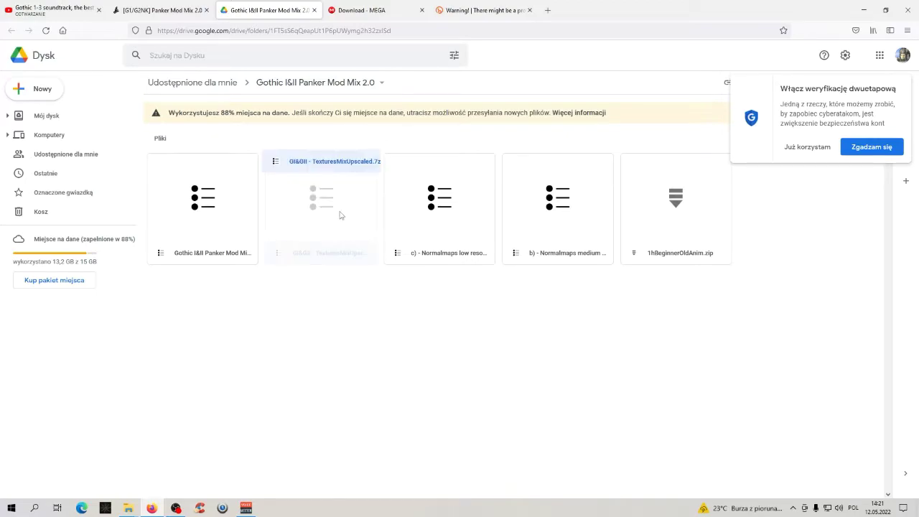
{"action": "right_click", "coordinate": [333, 242]}
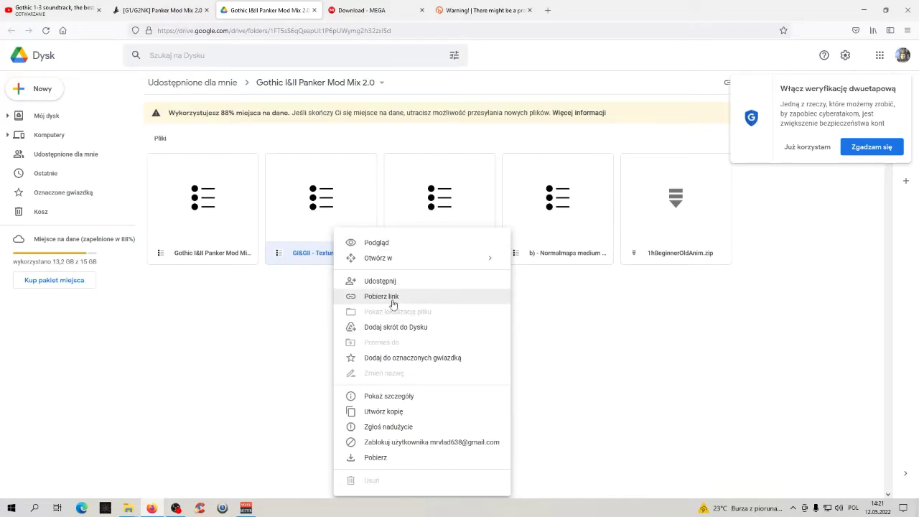
{"action": "left_click", "coordinate": [377, 458]}
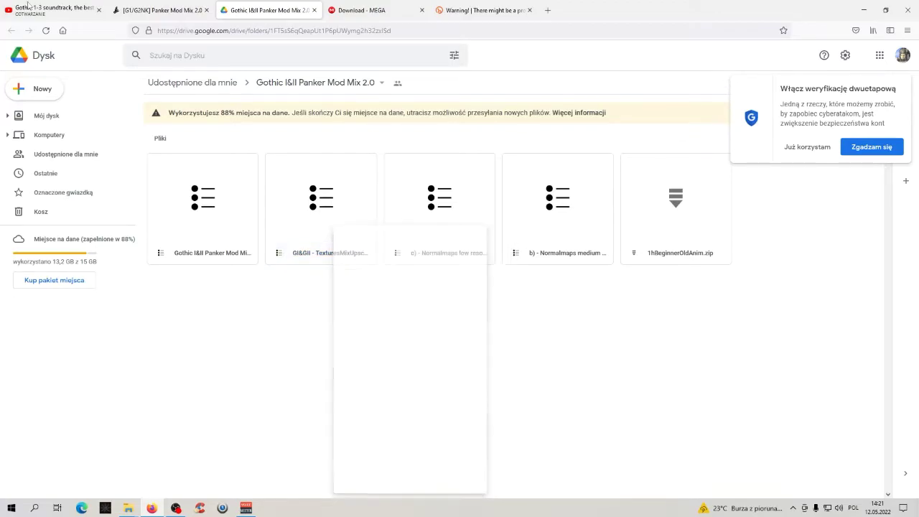
Return to the forum thread and open the alternative Google Drive file link for the high-resolution normalmaps archive
{"action": "left_click", "coordinate": [162, 13]}
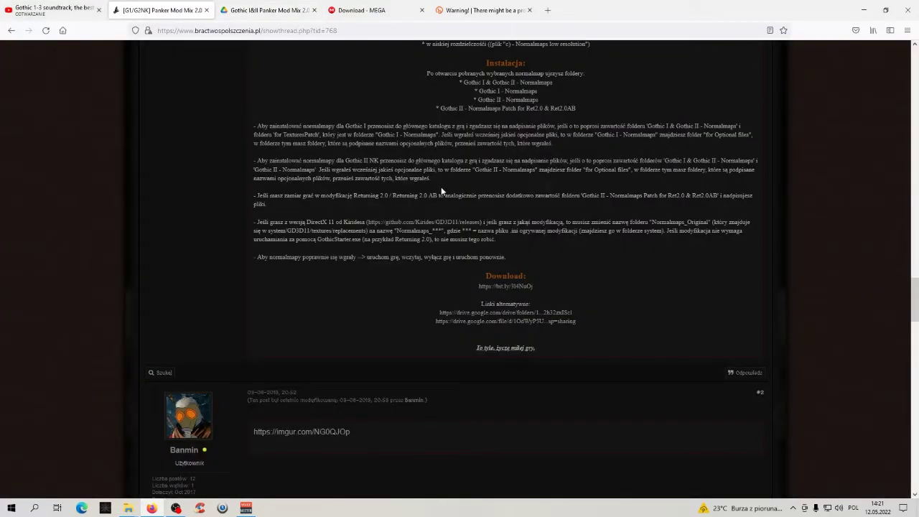
{"action": "scroll", "coordinate": [447, 234], "scroll_direction": "up", "scroll_amount": 10}
{"action": "scroll", "coordinate": [447, 232], "scroll_direction": "up", "scroll_amount": 15}
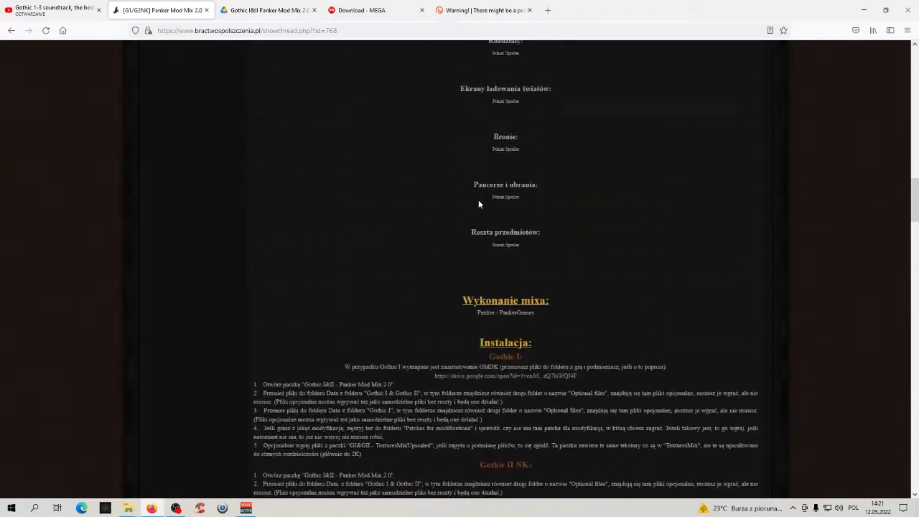
{"action": "scroll", "coordinate": [485, 403], "scroll_direction": "down", "scroll_amount": 10}
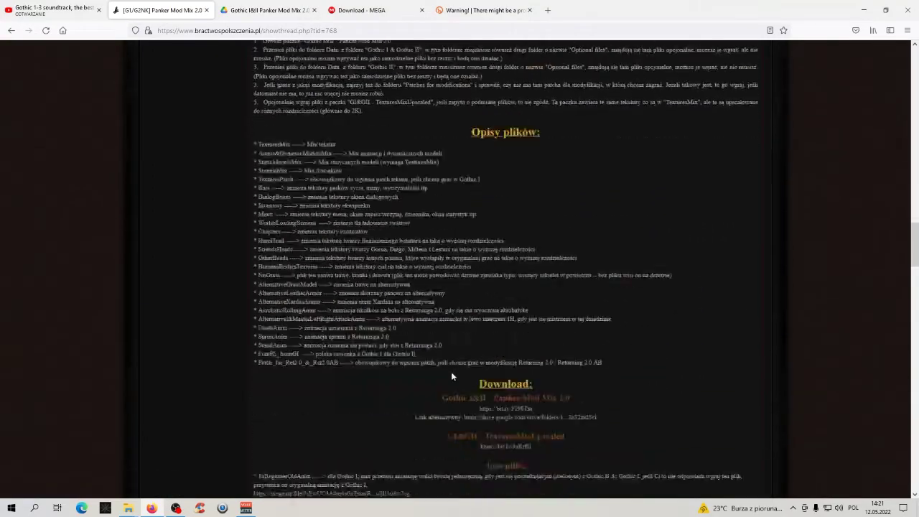
{"action": "scroll", "coordinate": [453, 368], "scroll_direction": "down", "scroll_amount": 10}
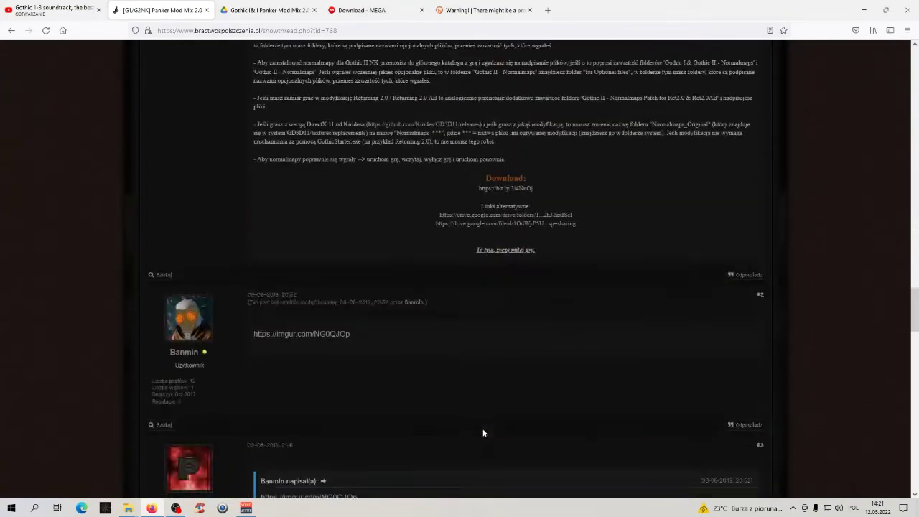
{"action": "left_click", "coordinate": [501, 224]}
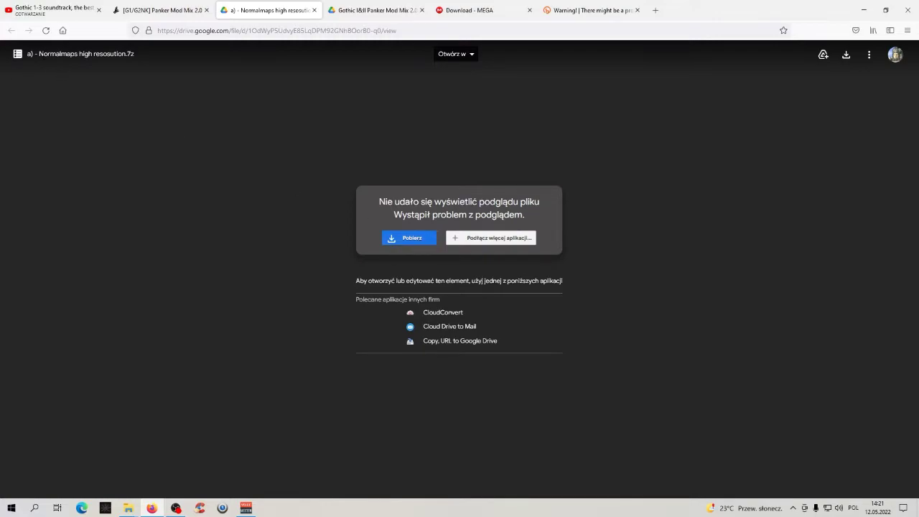
{"action": "left_click", "coordinate": [110, 62]}
Go back to the forum thread and open the MEGA folder containing the high, medium and low resolution normalmaps
{"action": "left_click", "coordinate": [146, 15]}
{"action": "scroll", "coordinate": [511, 352], "scroll_direction": "up", "scroll_amount": 3}
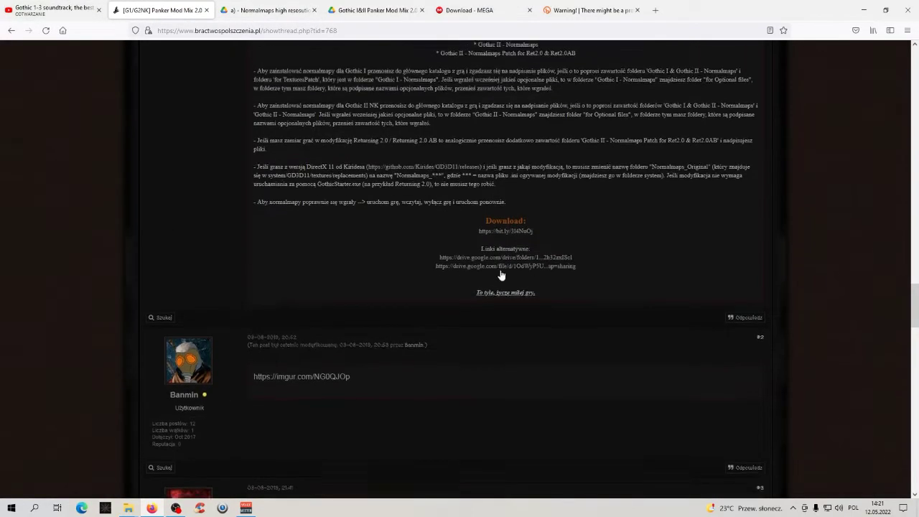
{"action": "left_click", "coordinate": [524, 385]}
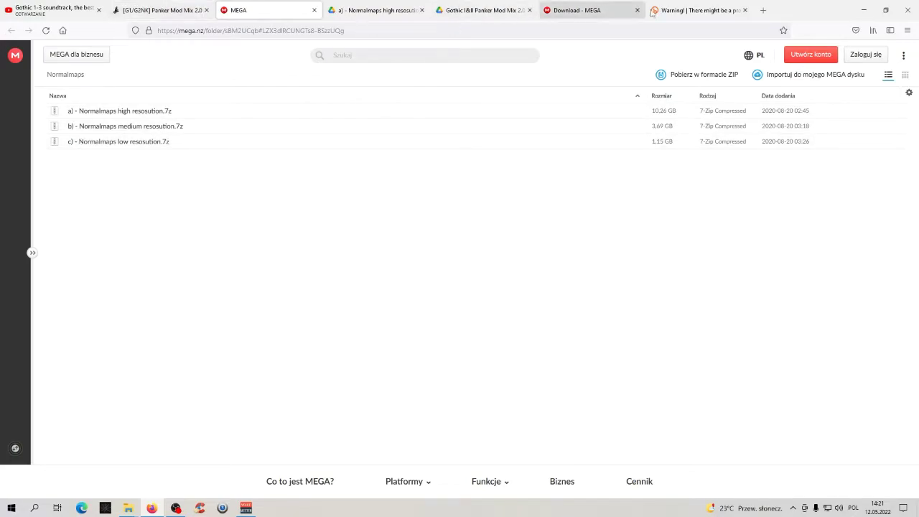
Return to the PANKER MOD folder in File Explorer and install gothic2_fix-2.6.0.0-rev2 into E:\Gothic 2
{"action": "left_click", "coordinate": [865, 10]}
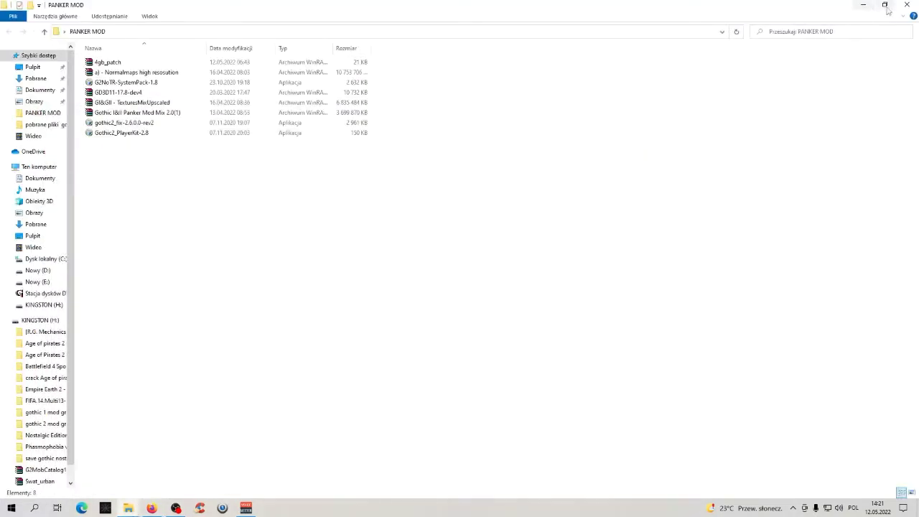
{"action": "left_click_drag", "start_coordinate": [819, 6], "coordinate": [587, 92]}
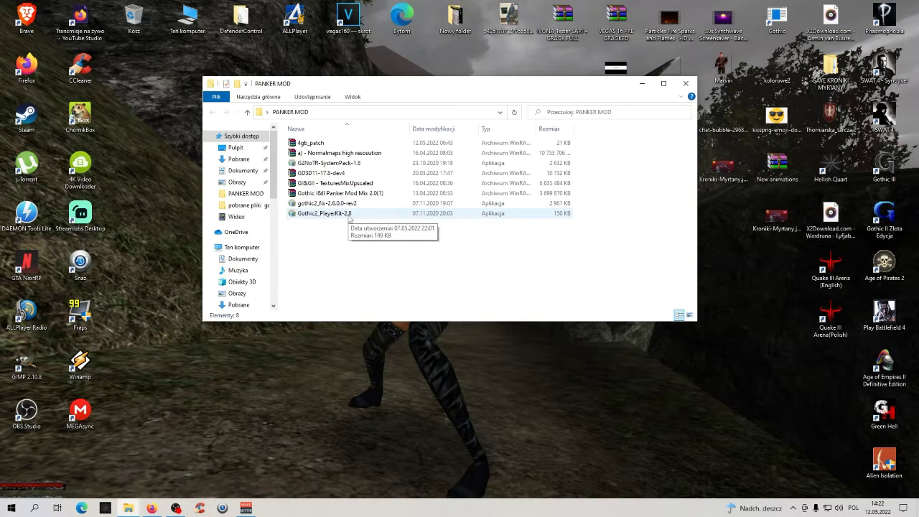
{"action": "double_click", "coordinate": [351, 203]}
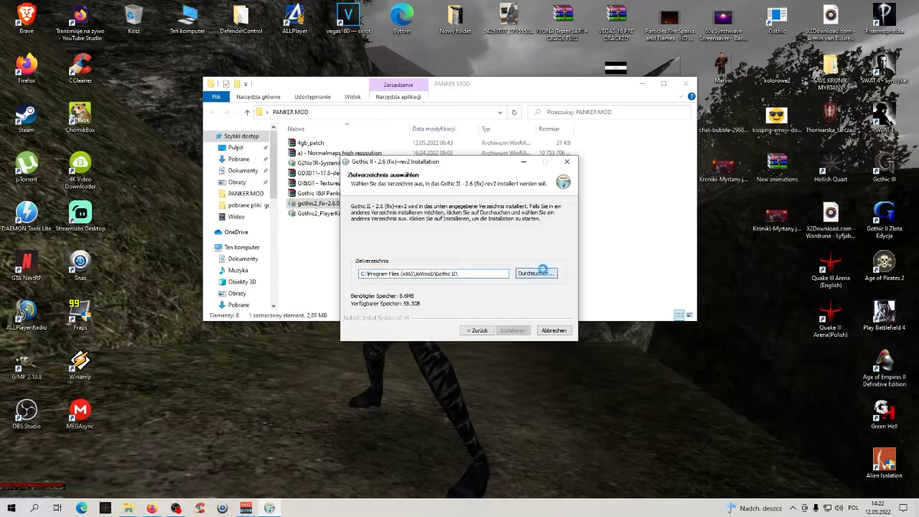
{"action": "left_click", "coordinate": [539, 271]}
{"action": "double_click", "coordinate": [449, 247]}
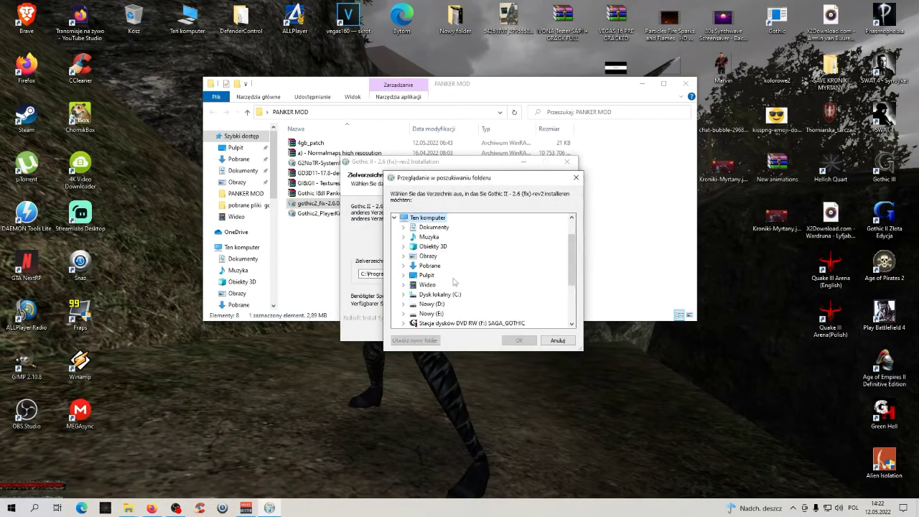
{"action": "double_click", "coordinate": [432, 313]}
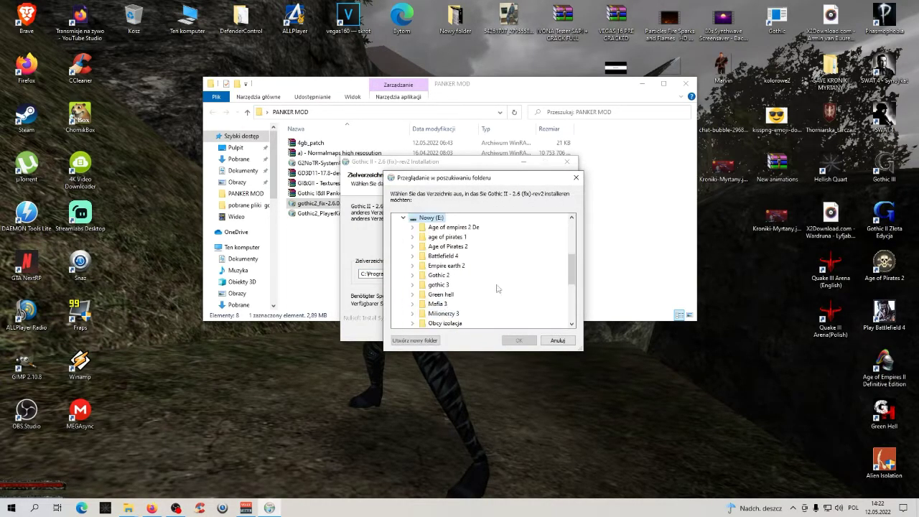
{"action": "double_click", "coordinate": [439, 277]}
{"action": "left_click", "coordinate": [519, 340]}
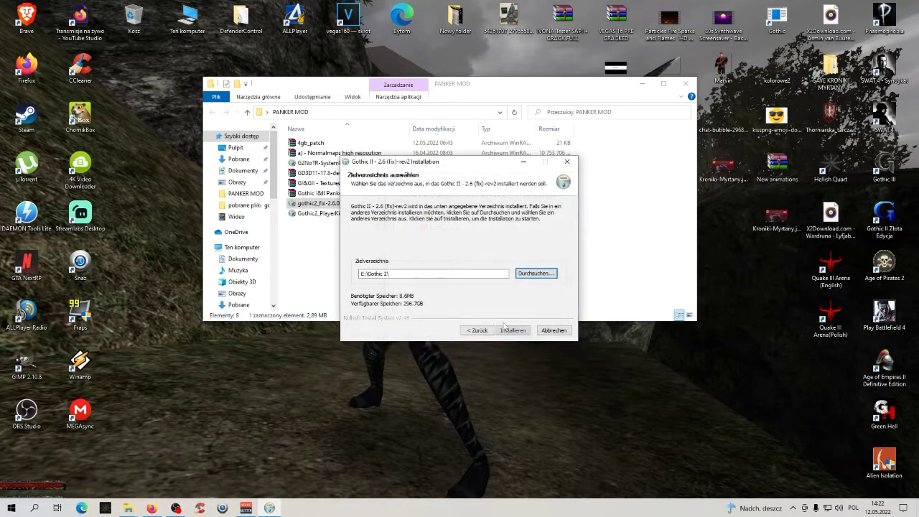
{"action": "left_click", "coordinate": [520, 332]}
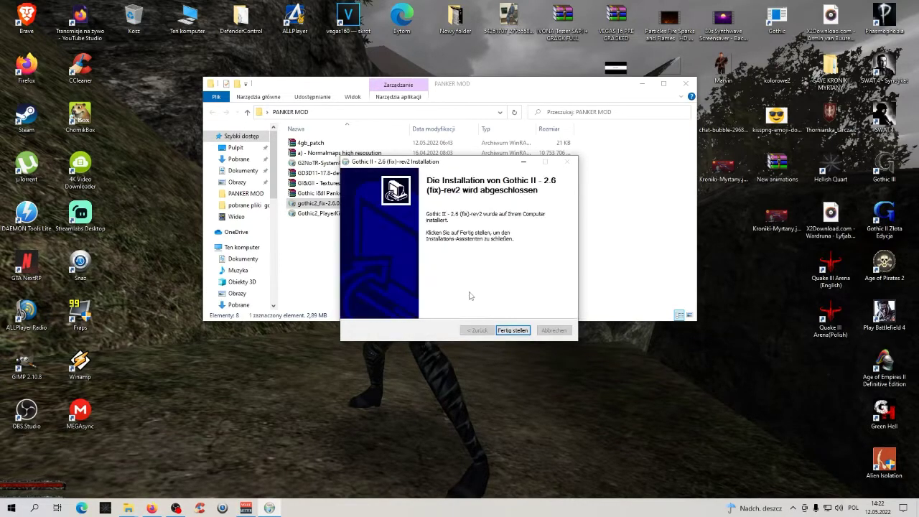
{"action": "left_click", "coordinate": [513, 330]}
Run the Gothic2_PlayerKit-2.8 installer and install it into the Gothic 2 folder on drive E
{"action": "double_click", "coordinate": [345, 214]}
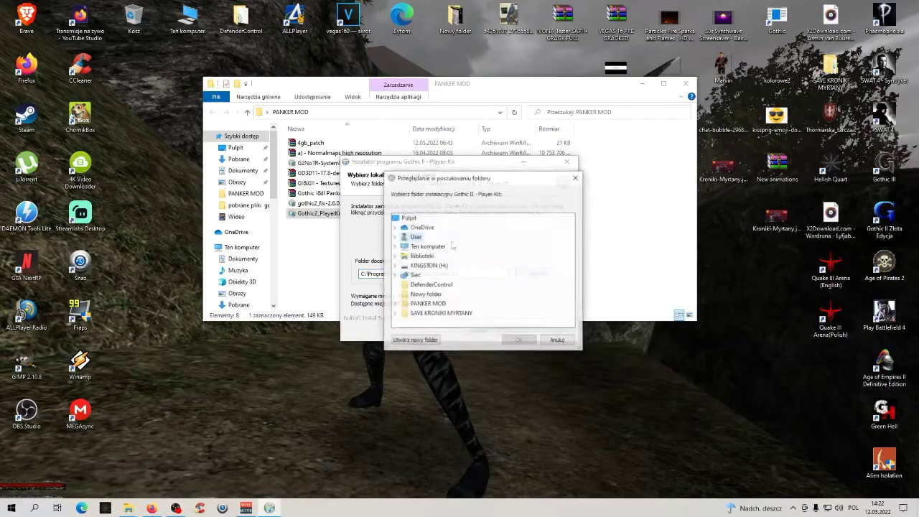
{"action": "double_click", "coordinate": [443, 255]}
{"action": "scroll", "coordinate": [457, 287], "scroll_direction": "down", "scroll_amount": 2}
{"action": "double_click", "coordinate": [449, 285]}
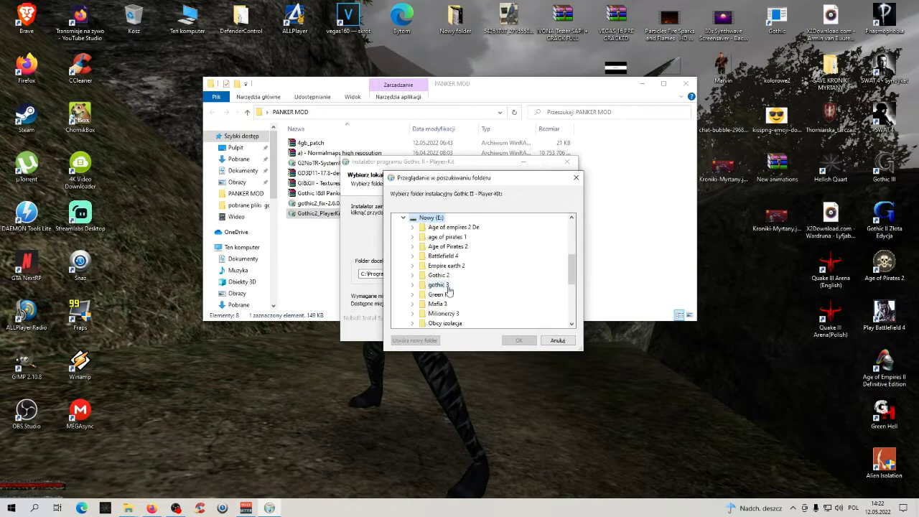
{"action": "double_click", "coordinate": [447, 280]}
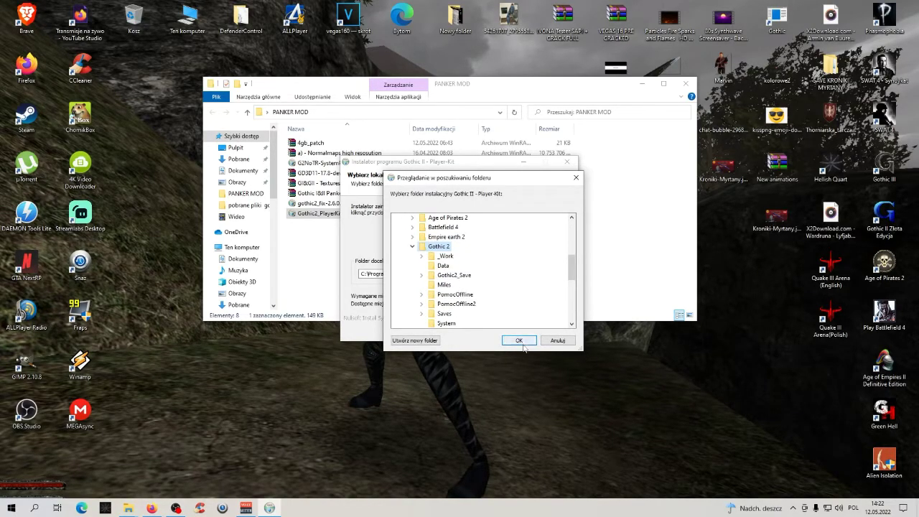
{"action": "left_click", "coordinate": [519, 342]}
{"action": "left_click", "coordinate": [512, 331]}
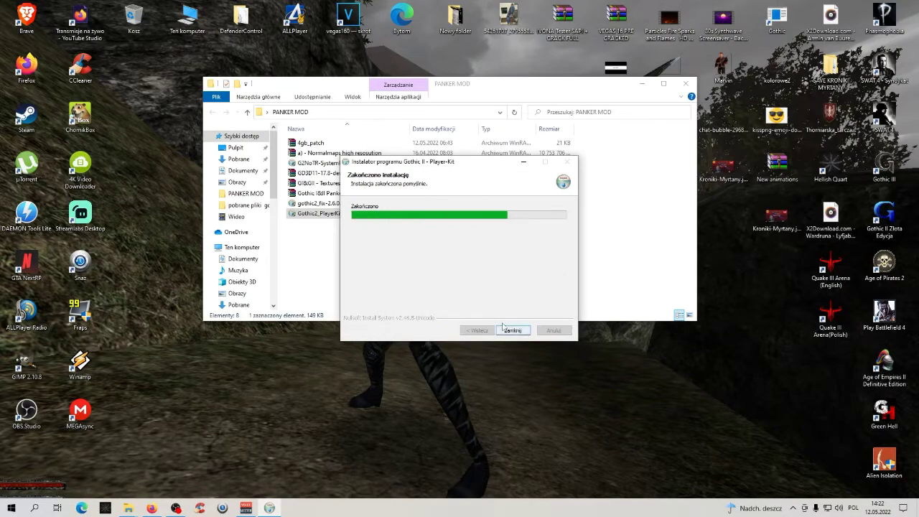
{"action": "left_click", "coordinate": [512, 331]}
Start the G2NoTR-SystemPack-1.8 installer and accept its licence agreement
{"action": "left_click", "coordinate": [337, 164]}
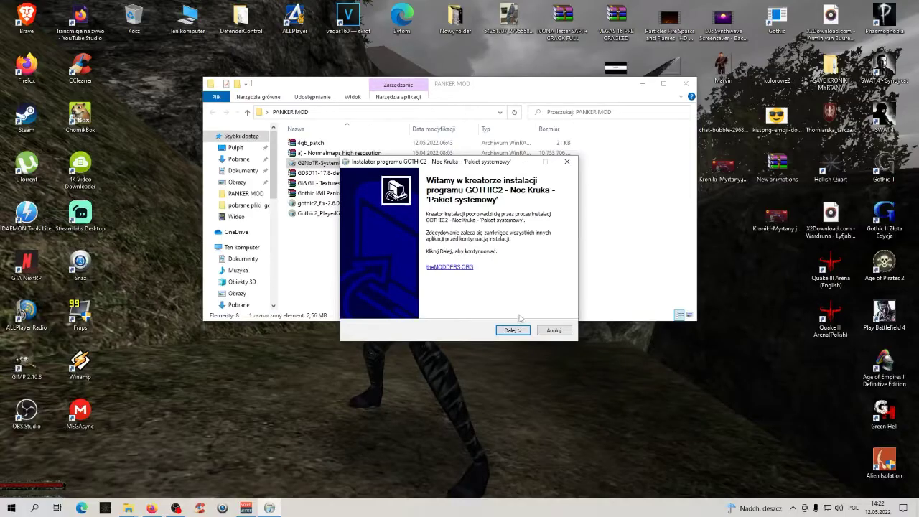
{"action": "left_click", "coordinate": [511, 331]}
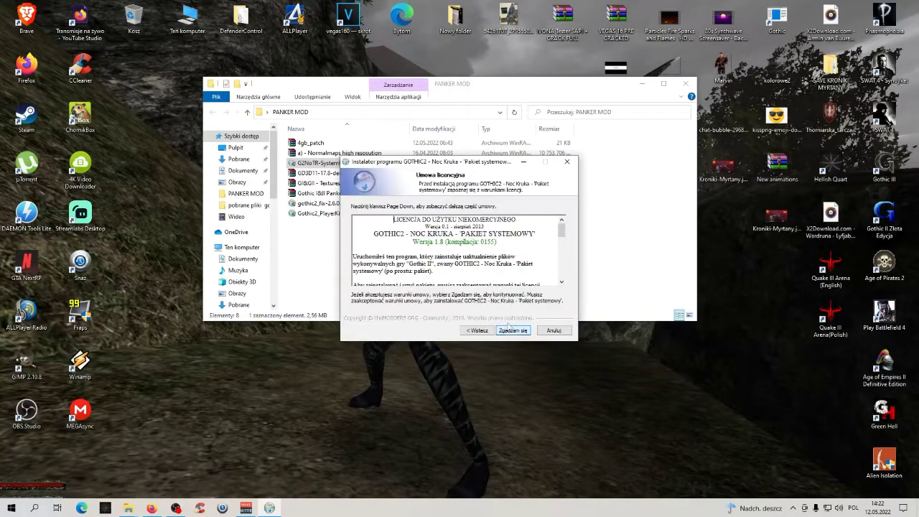
{"action": "mouse_move", "coordinate": [562, 235]}
{"action": "left_mouse_down"}
{"action": "mouse_move", "coordinate": [562, 266]}
{"action": "mouse_move", "coordinate": [561, 224]}
{"action": "left_mouse_up"}
{"action": "left_click", "coordinate": [512, 330]}
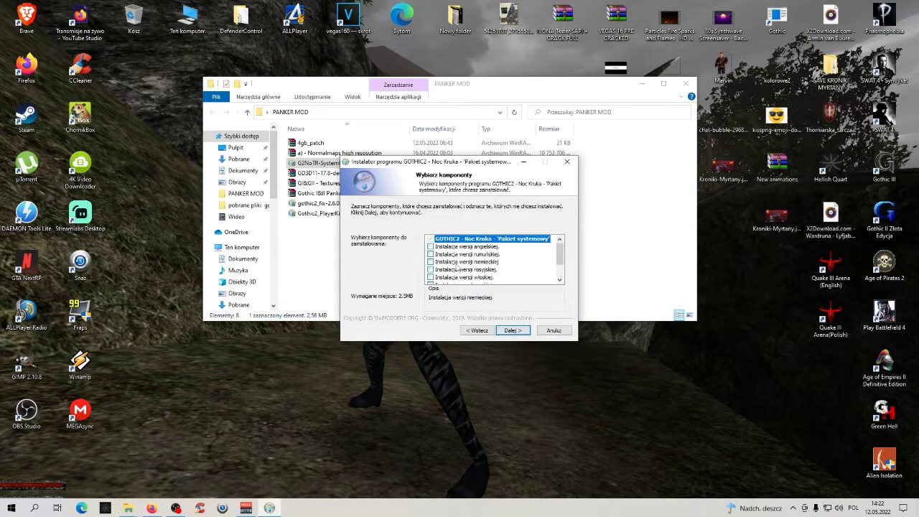
Select the language version component, install the system pack into E:\Gothic 2 and close the installer
{"action": "scroll", "coordinate": [446, 273], "scroll_direction": "down", "scroll_amount": 2}
{"action": "left_click", "coordinate": [446, 270]}
{"action": "left_click", "coordinate": [513, 330]}
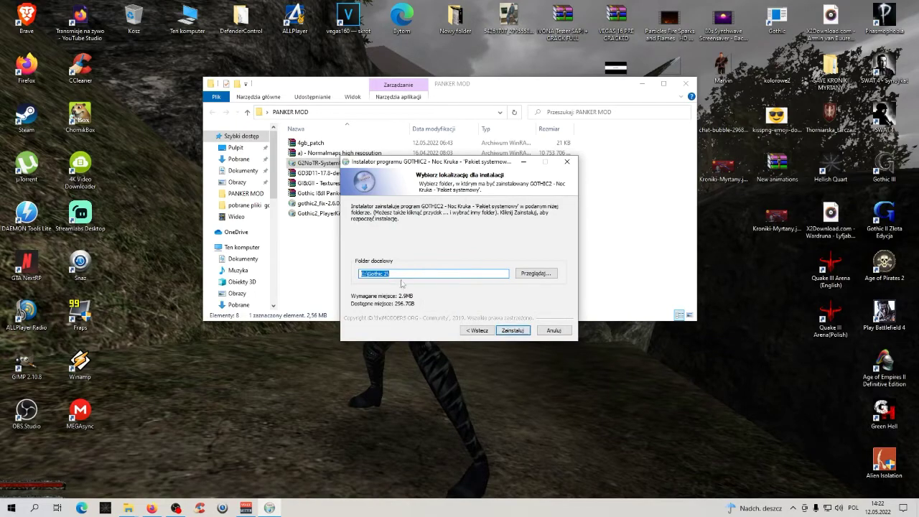
{"action": "left_click", "coordinate": [521, 332]}
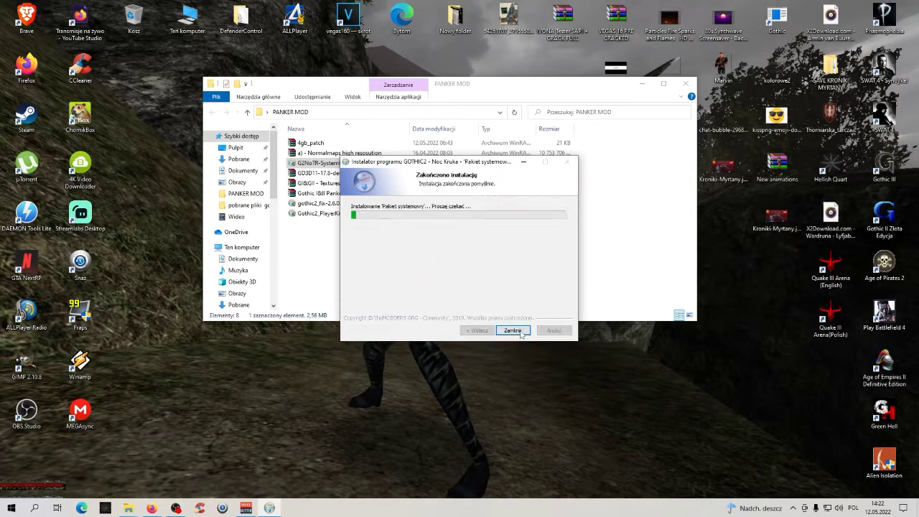
{"action": "left_click", "coordinate": [513, 331]}
{"action": "left_click", "coordinate": [417, 275]}
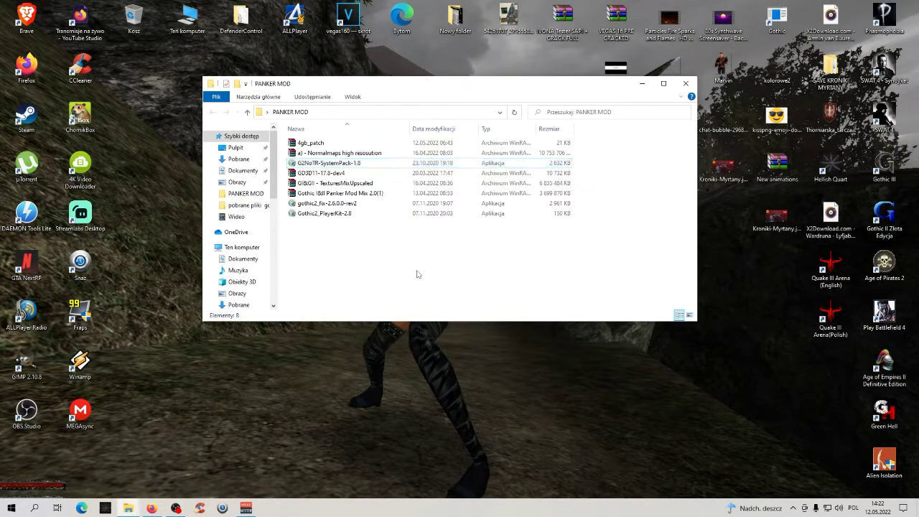
Extract the Gothic I&II Panker Mod Mix 2.0(1) archive directly into the PANKER MOD folder
{"action": "left_click", "coordinate": [365, 196]}
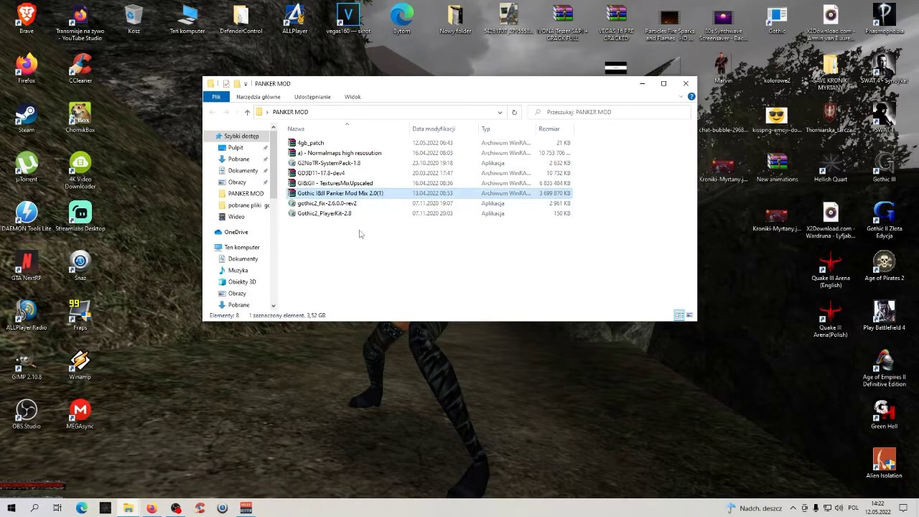
{"action": "right_click", "coordinate": [363, 195]}
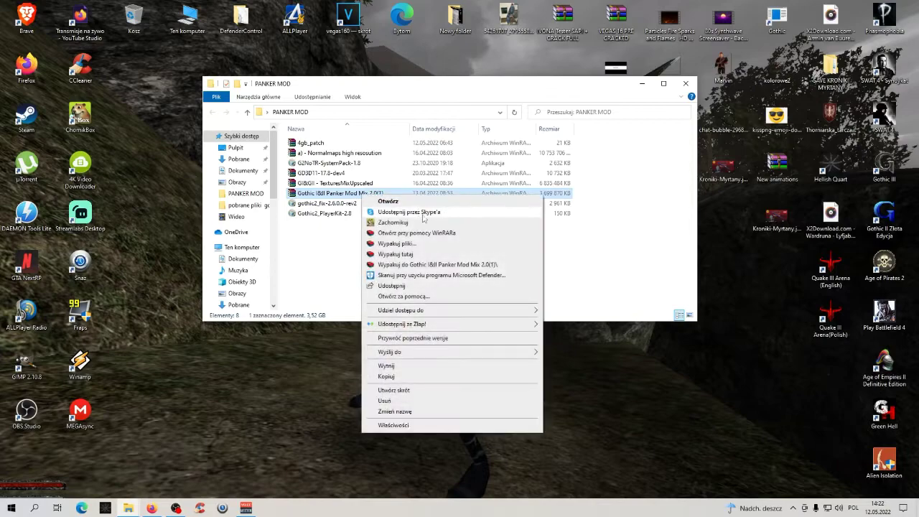
{"action": "left_click", "coordinate": [430, 264]}
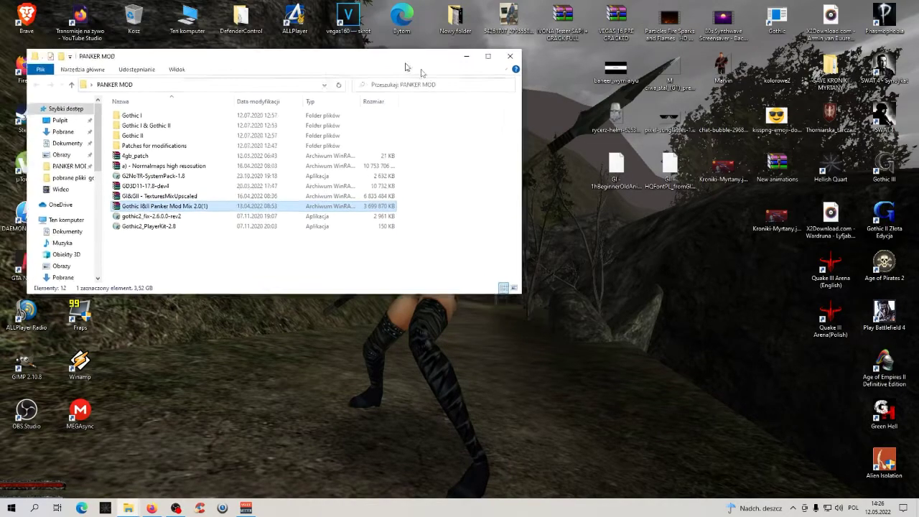
{"action": "left_click_drag", "start_coordinate": [406, 67], "coordinate": [558, 109]}
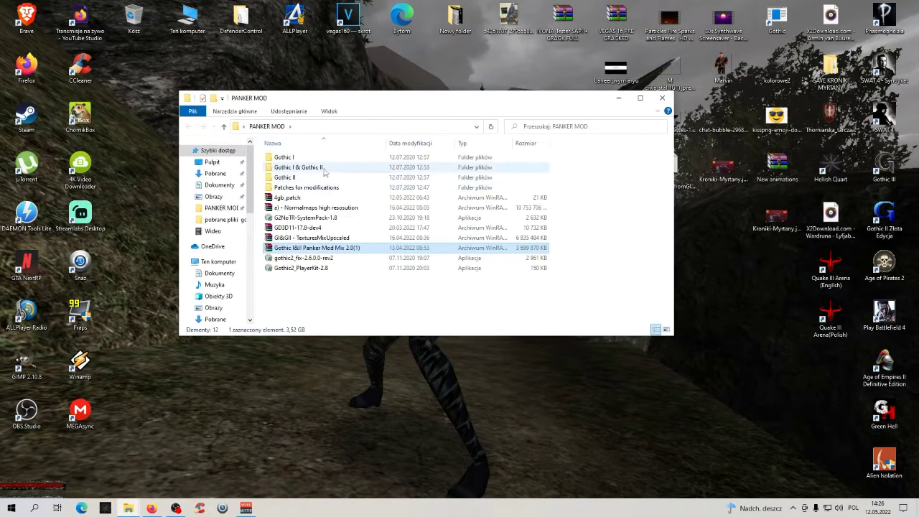
Open the extracted Gothic I & Gothic II folder and highlight its four TexturesMix VDF files
{"action": "double_click", "coordinate": [308, 170]}
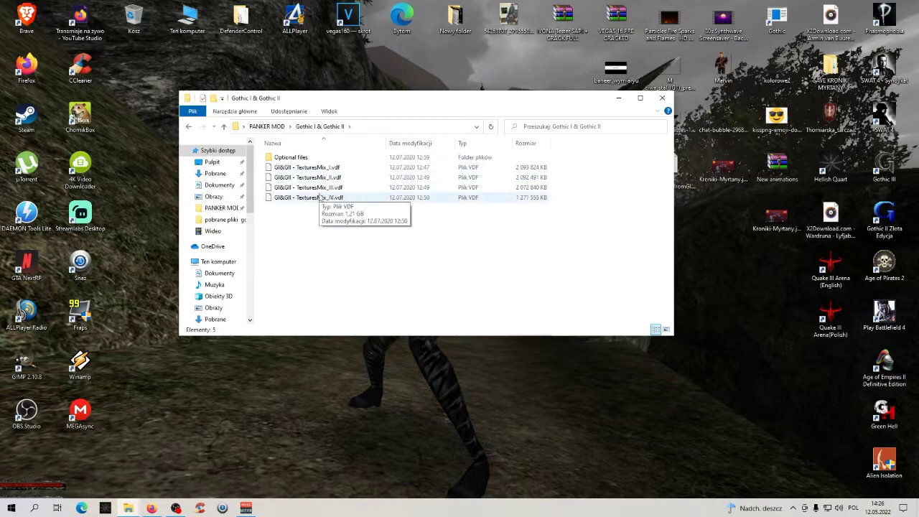
{"action": "left_click_drag", "start_coordinate": [309, 237], "coordinate": [327, 165]}
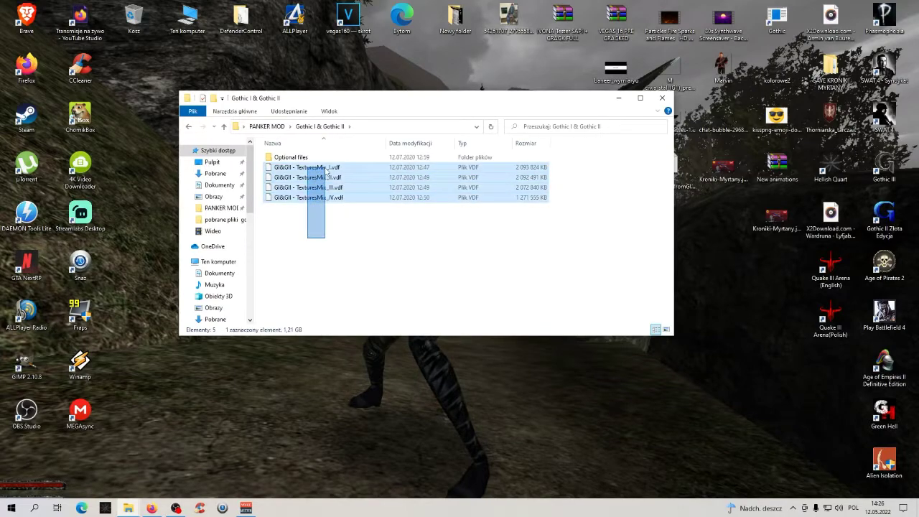
{"action": "left_click", "coordinate": [364, 248]}
Open the game's Data folder in E:\Gothic 2 through the file location of the Gothic II Złota Edycja desktop shortcut
{"action": "right_click", "coordinate": [879, 227]}
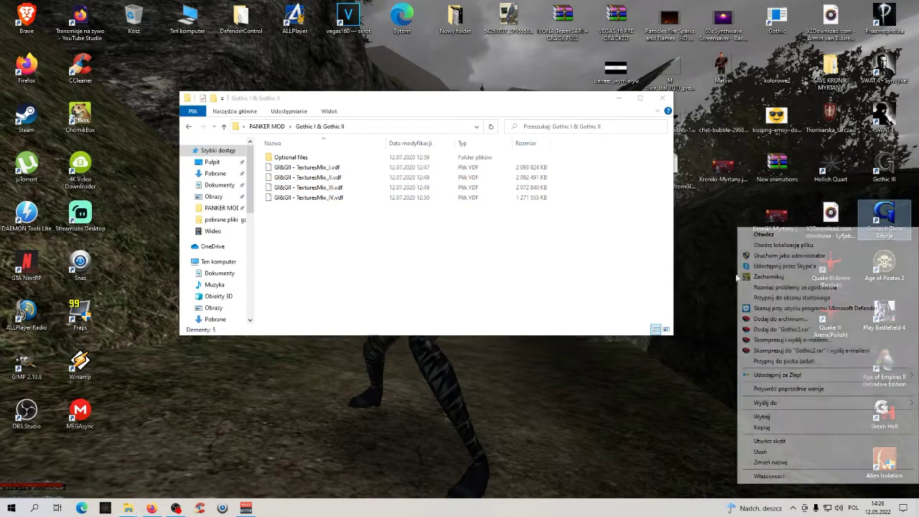
{"action": "left_click", "coordinate": [800, 477]}
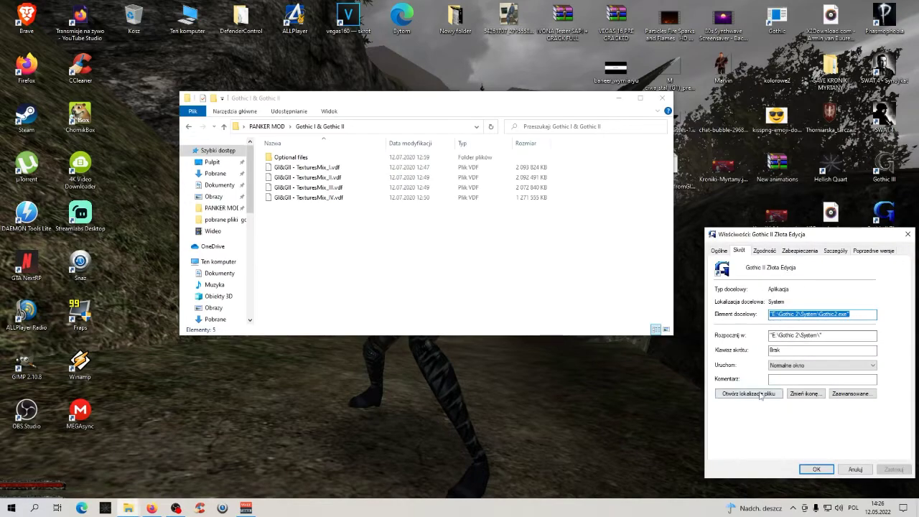
{"action": "left_click", "coordinate": [761, 396]}
{"action": "left_click", "coordinate": [359, 141]}
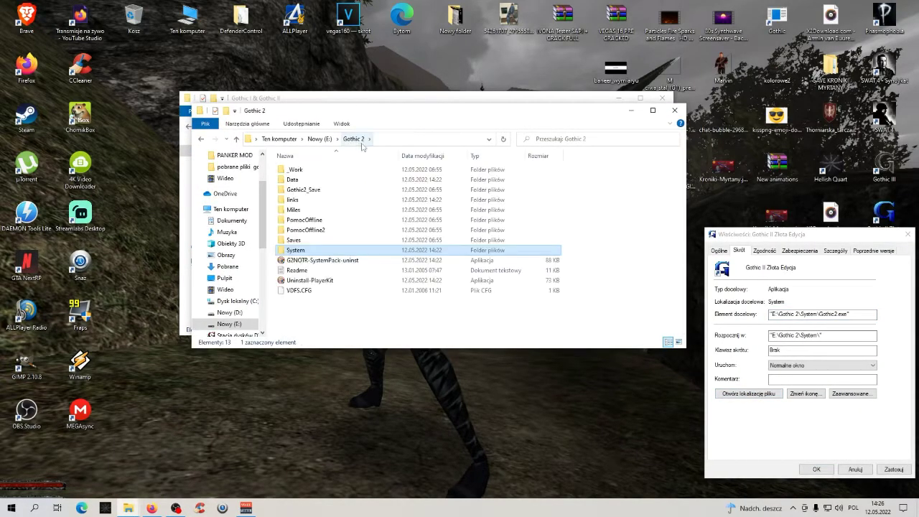
{"action": "double_click", "coordinate": [293, 180]}
Arrange the two folder windows apart and copy the four GI&GII TexturesMix VDF files into E:\Gothic 2\Data
{"action": "left_click_drag", "start_coordinate": [450, 116], "coordinate": [639, 174]}
{"action": "left_click_drag", "start_coordinate": [434, 100], "coordinate": [304, 57]}
{"action": "left_click_drag", "start_coordinate": [185, 215], "coordinate": [547, 379]}
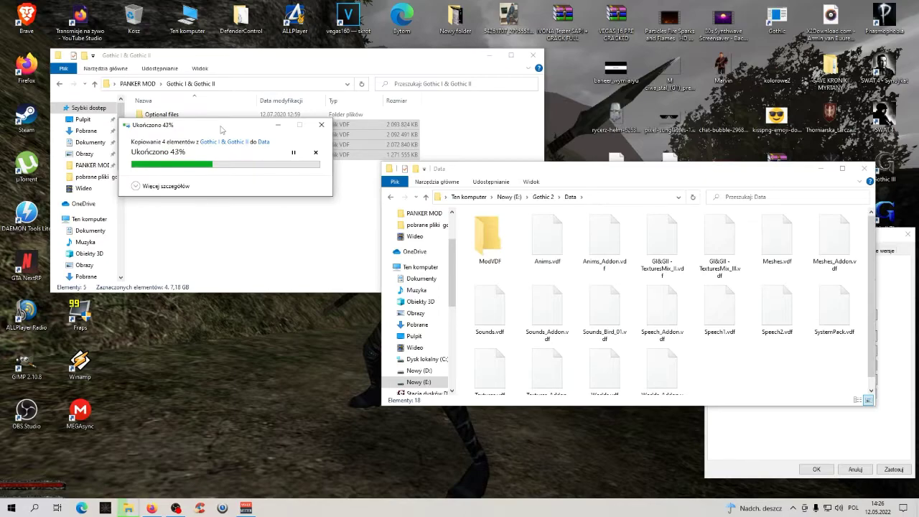
{"action": "left_click", "coordinate": [176, 508]}
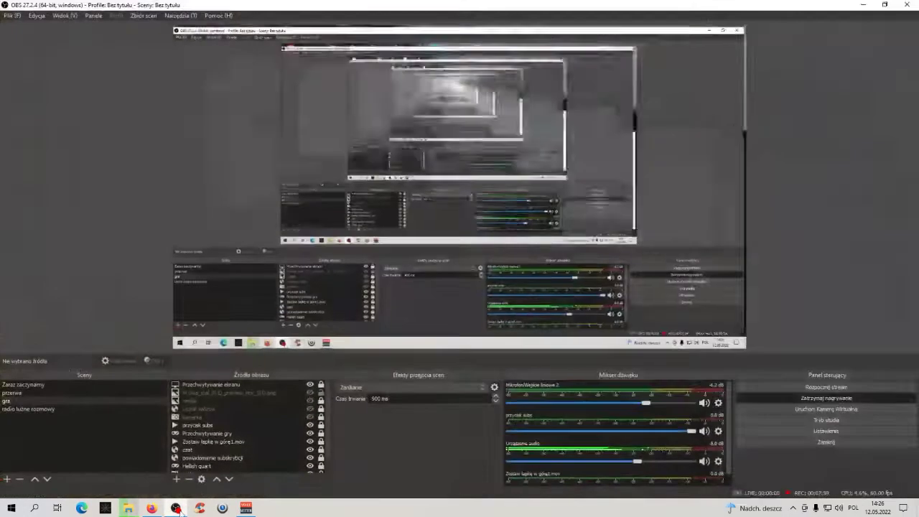
{"action": "left_click", "coordinate": [178, 509]}
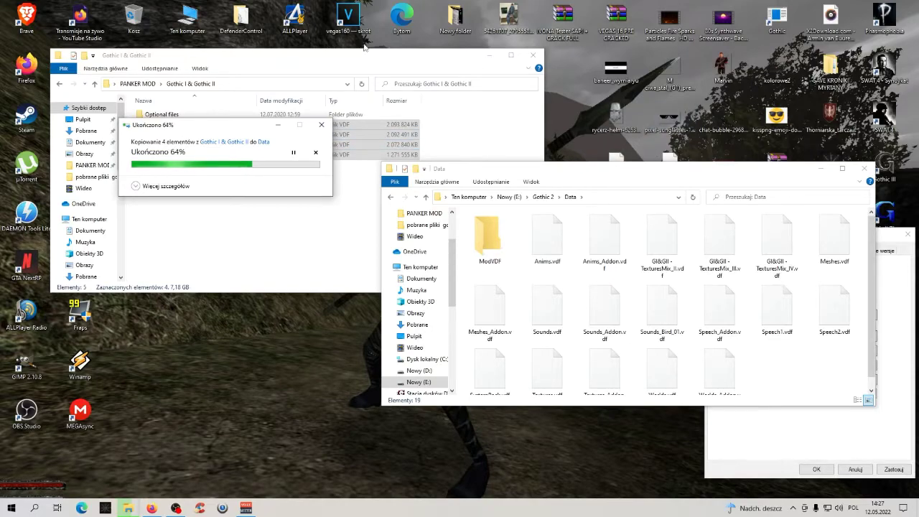
Examine the VDF files in the Optional files folder of Gothic I & Gothic II and in its New animations subfolder
{"action": "left_click_drag", "start_coordinate": [366, 54], "coordinate": [437, 47]}
{"action": "double_click", "coordinate": [248, 108]}
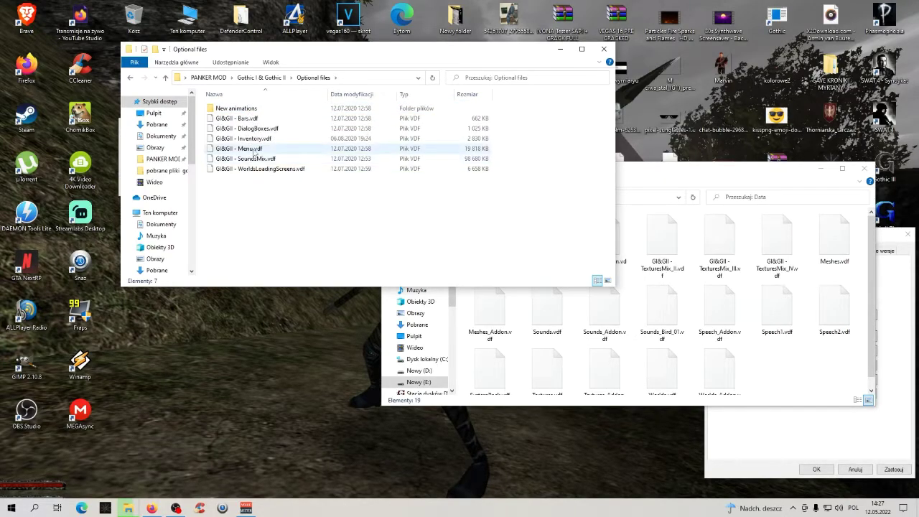
{"action": "left_click_drag", "start_coordinate": [246, 199], "coordinate": [265, 124]}
{"action": "left_click_drag", "start_coordinate": [264, 200], "coordinate": [270, 122]}
{"action": "left_click", "coordinate": [272, 219]}
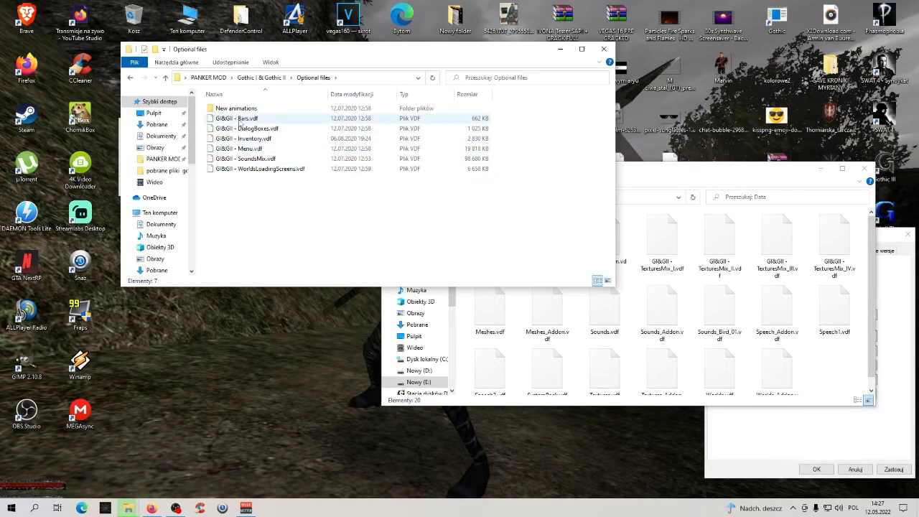
{"action": "double_click", "coordinate": [252, 108]}
{"action": "left_click_drag", "start_coordinate": [244, 180], "coordinate": [264, 110]}
{"action": "left_click", "coordinate": [259, 197]}
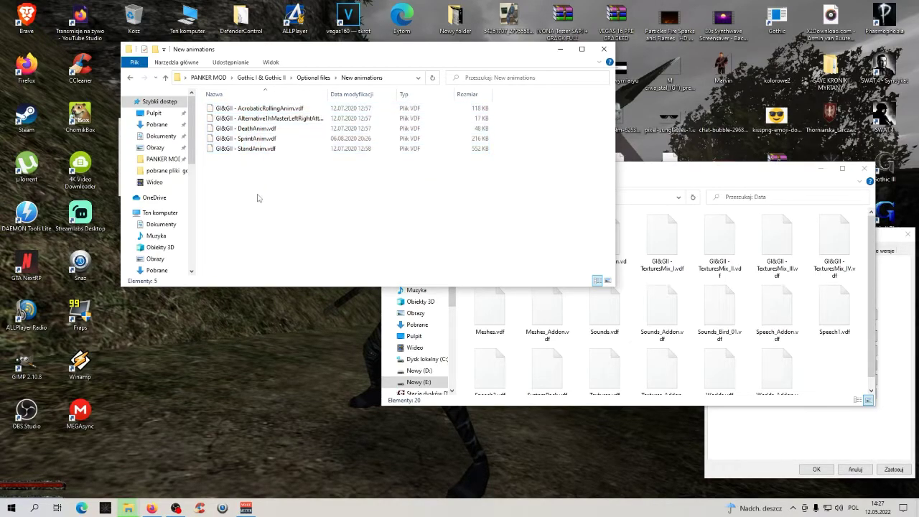
{"action": "left_click_drag", "start_coordinate": [261, 164], "coordinate": [272, 109]}
{"action": "left_click_drag", "start_coordinate": [260, 199], "coordinate": [263, 108]}
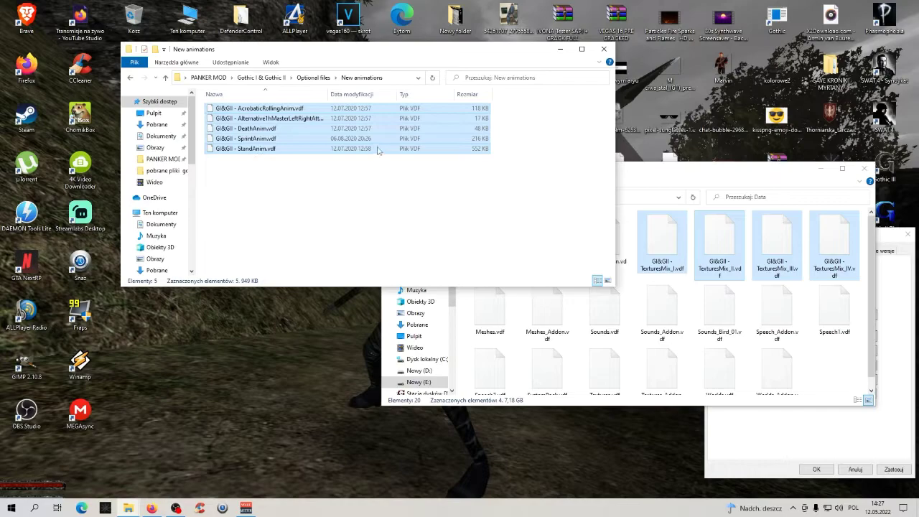
{"action": "left_click", "coordinate": [358, 178]}
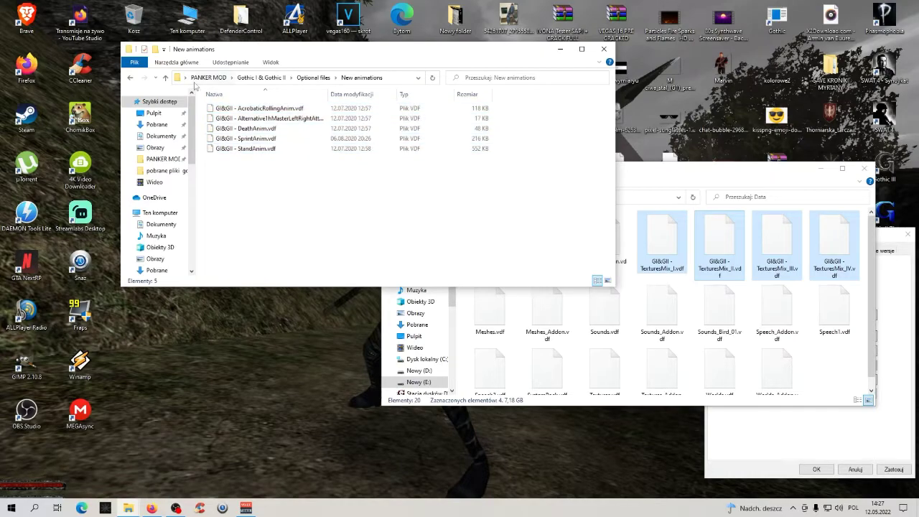
{"action": "left_click", "coordinate": [134, 81]}
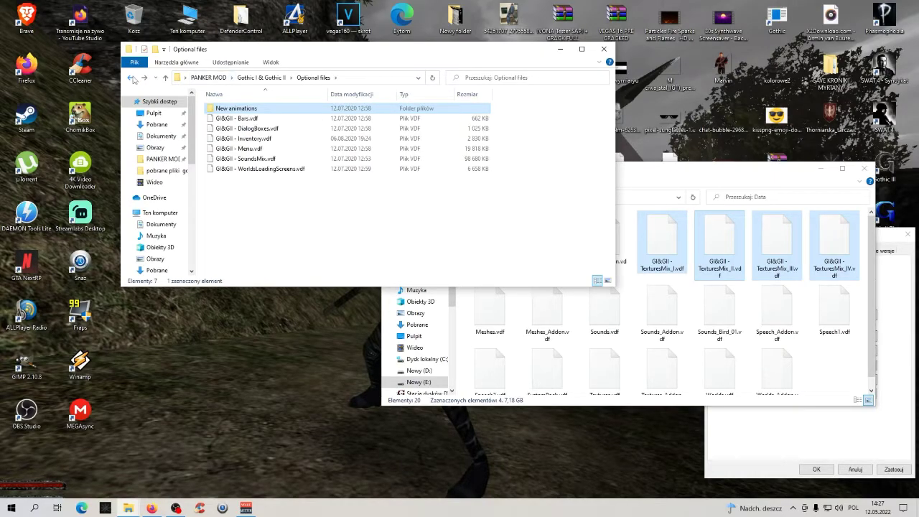
Copy the six GI&GII VDF files, Bars through WorldsLoadingScreens, from Optional files into the game's Data folder
{"action": "left_click_drag", "start_coordinate": [489, 58], "coordinate": [361, 55]}
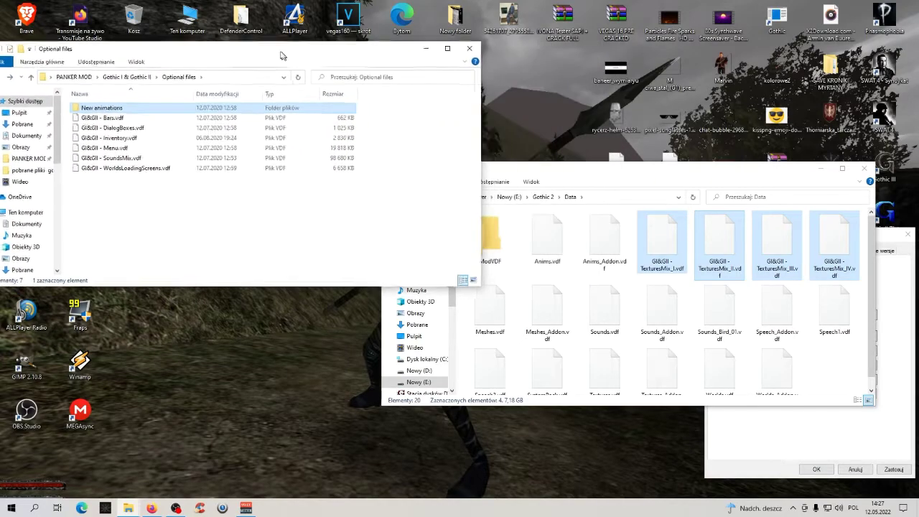
{"action": "left_click_drag", "start_coordinate": [620, 186], "coordinate": [636, 136]}
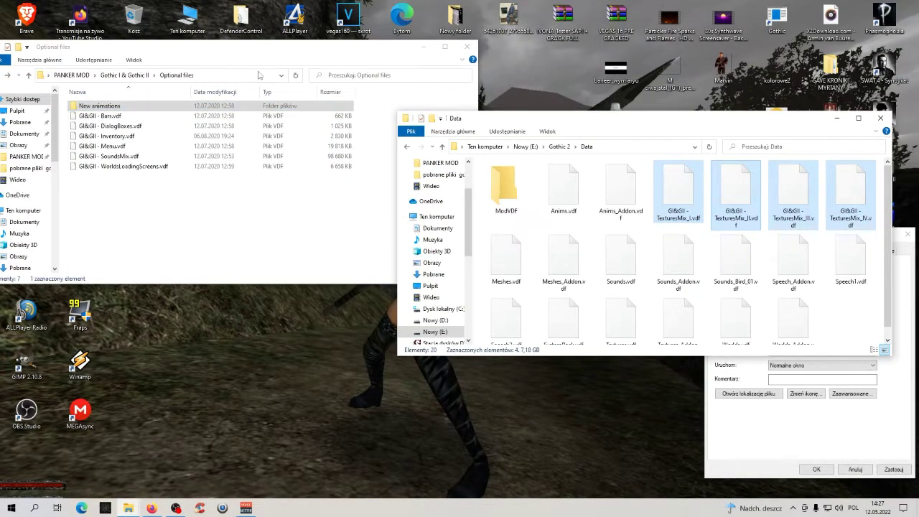
{"action": "left_click_drag", "start_coordinate": [265, 57], "coordinate": [327, 55]}
{"action": "left_click", "coordinate": [56, 73]}
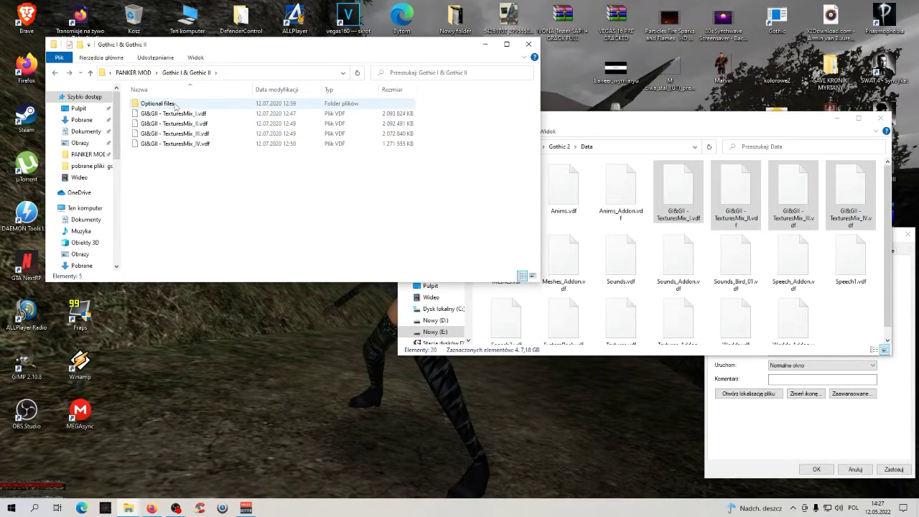
{"action": "double_click", "coordinate": [175, 105]}
{"action": "left_click_drag", "start_coordinate": [191, 192], "coordinate": [851, 327]}
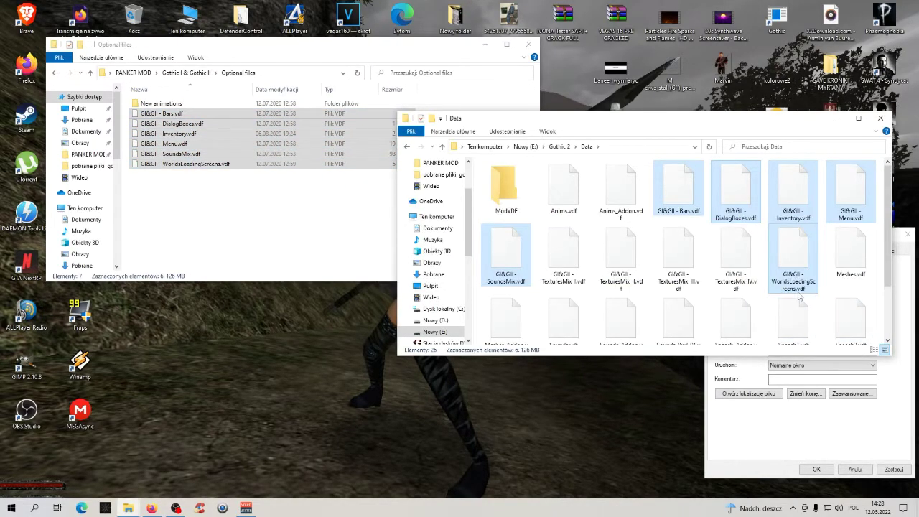
{"action": "left_click", "coordinate": [331, 224]}
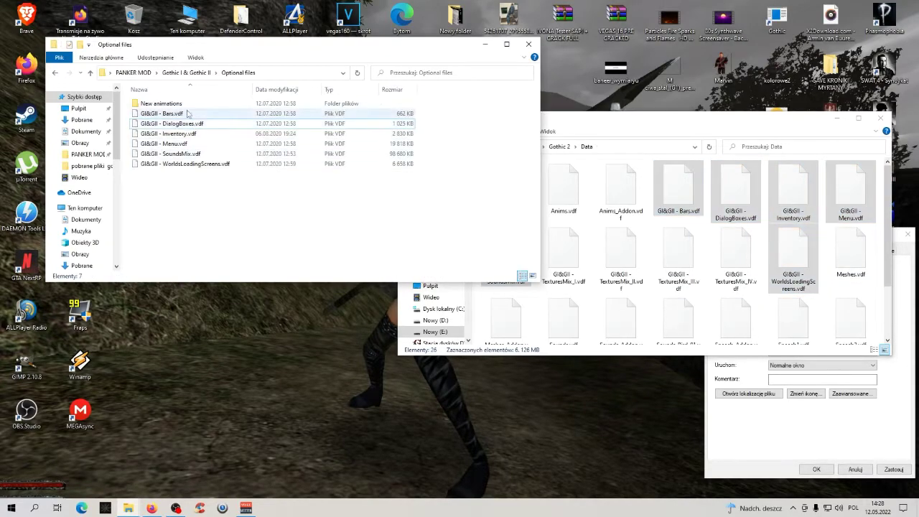
Copy all five animation VDF files from the New animations subfolder into the game's Data folder
{"action": "double_click", "coordinate": [215, 104]}
{"action": "mouse_move", "coordinate": [183, 189]}
{"action": "left_mouse_down"}
{"action": "mouse_move", "coordinate": [184, 141]}
{"action": "mouse_move", "coordinate": [203, 100]}
{"action": "left_mouse_up"}
{"action": "mouse_move", "coordinate": [186, 125]}
{"action": "left_mouse_down"}
{"action": "mouse_move", "coordinate": [639, 253]}
{"action": "mouse_move", "coordinate": [833, 289]}
{"action": "mouse_move", "coordinate": [873, 269]}
{"action": "mouse_move", "coordinate": [878, 276]}
{"action": "left_mouse_up"}
{"action": "left_click", "coordinate": [341, 215]}
Copy GII - Anims&DynamicModelsMix.vdf and GII - StaticModelsMix.vdf from PANKER MOD's Gothic II folder into the game's Data folder
{"action": "left_click", "coordinate": [53, 74]}
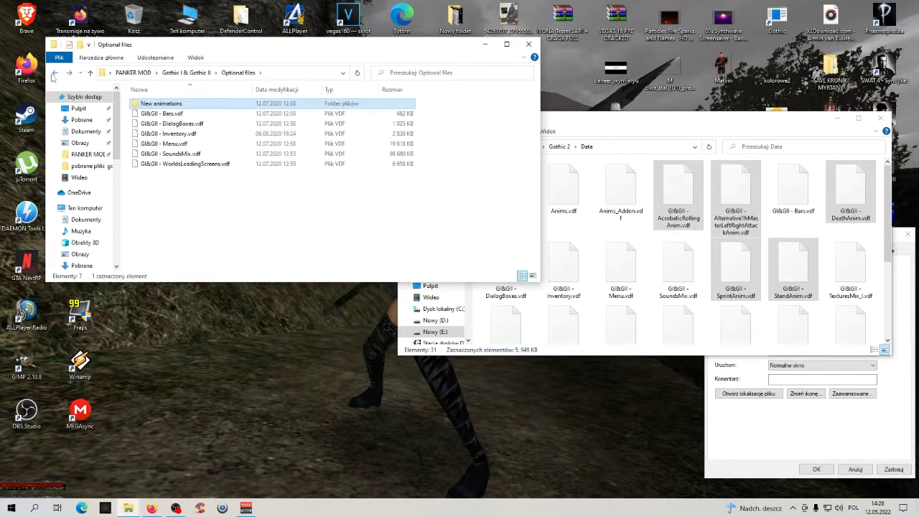
{"action": "left_click", "coordinate": [54, 75]}
{"action": "left_click", "coordinate": [53, 75]}
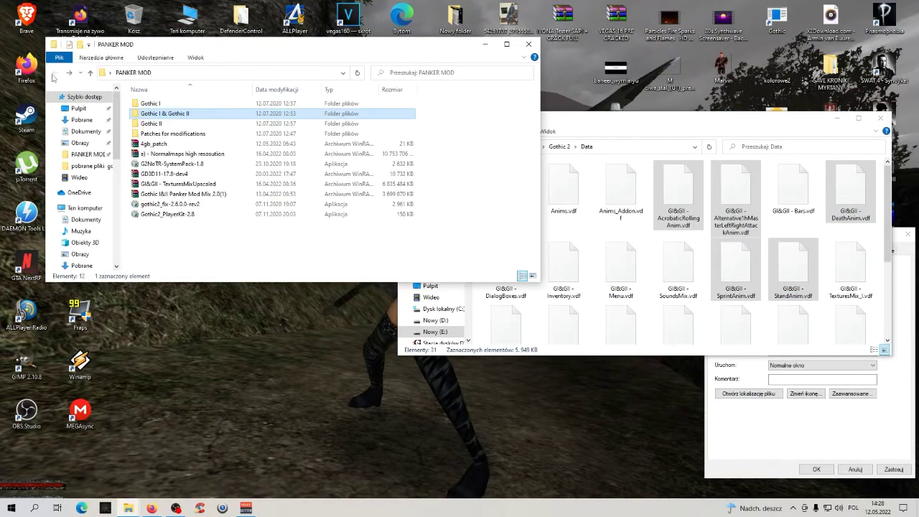
{"action": "double_click", "coordinate": [153, 123]}
{"action": "left_click_drag", "start_coordinate": [183, 154], "coordinate": [887, 321]}
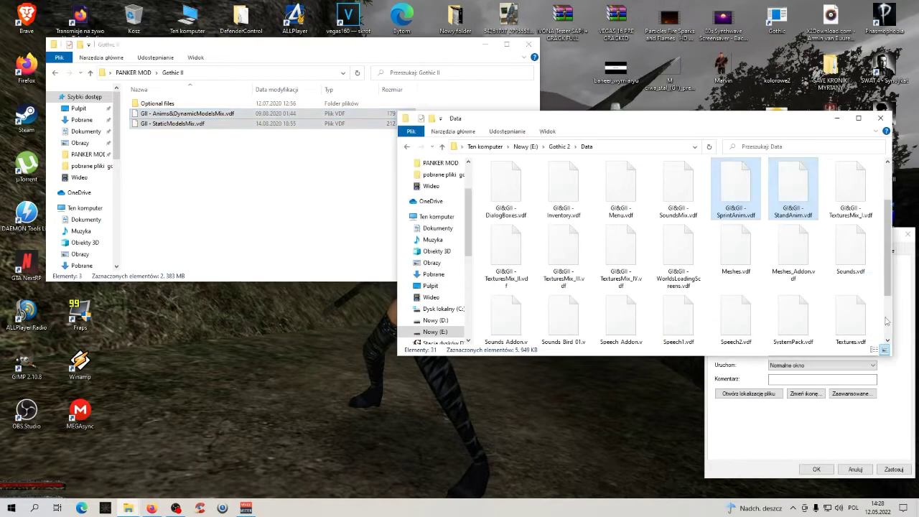
{"action": "left_click", "coordinate": [229, 219]}
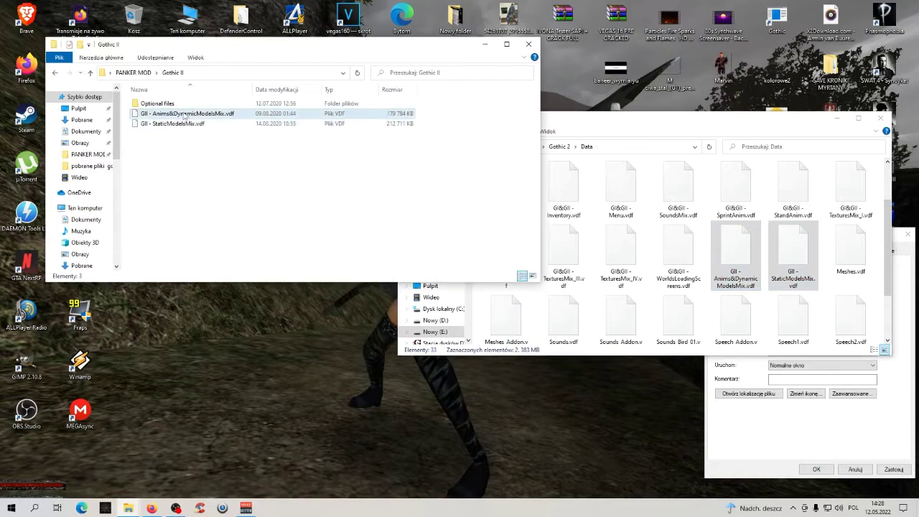
Copy all ten GII VDF files from the Gothic II folder's Optional files into the game's Data folder
{"action": "double_click", "coordinate": [180, 105]}
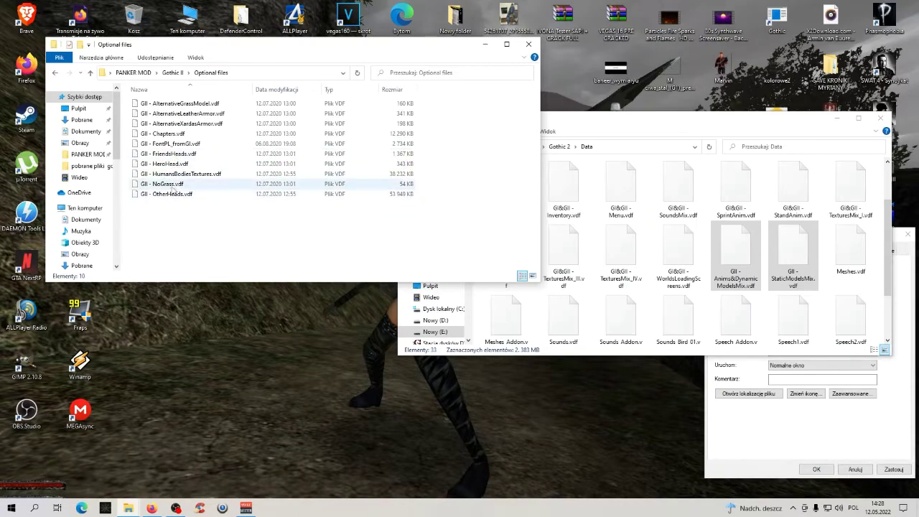
{"action": "left_click_drag", "start_coordinate": [180, 229], "coordinate": [191, 104]}
{"action": "left_click_drag", "start_coordinate": [183, 160], "coordinate": [880, 291]}
{"action": "left_click_drag", "start_coordinate": [880, 290], "coordinate": [881, 292]}
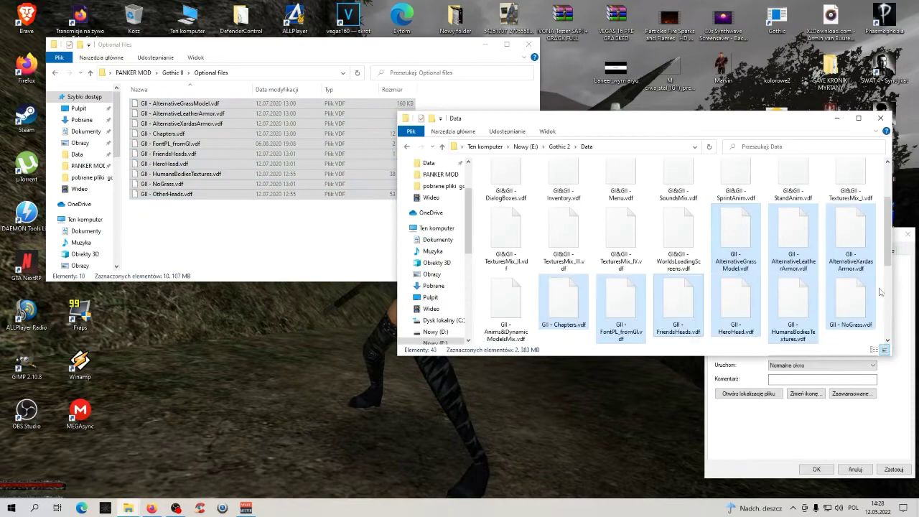
{"action": "left_click", "coordinate": [320, 221]}
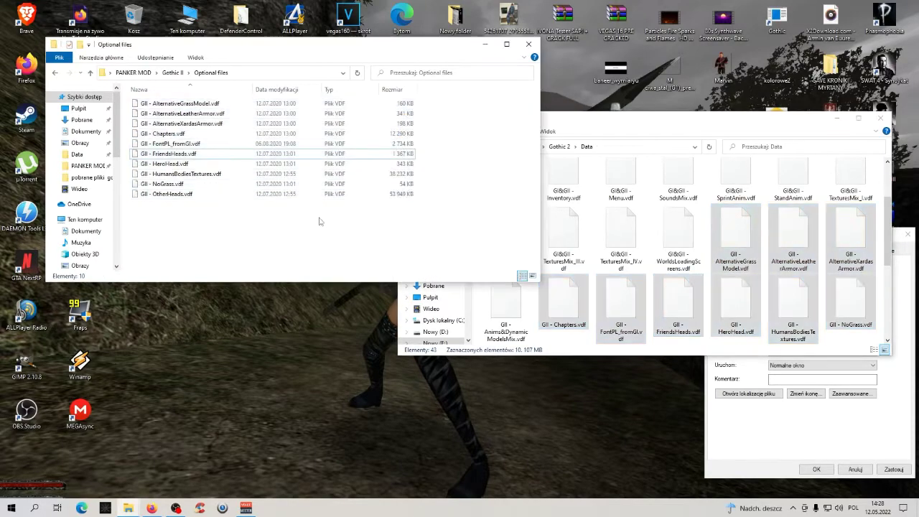
Return to PANKER MOD and delete the extracted folders Gothic I, Gothic I & Gothic II, Gothic II and Patches for modifications
{"action": "left_click", "coordinate": [55, 74]}
{"action": "left_click", "coordinate": [54, 73]}
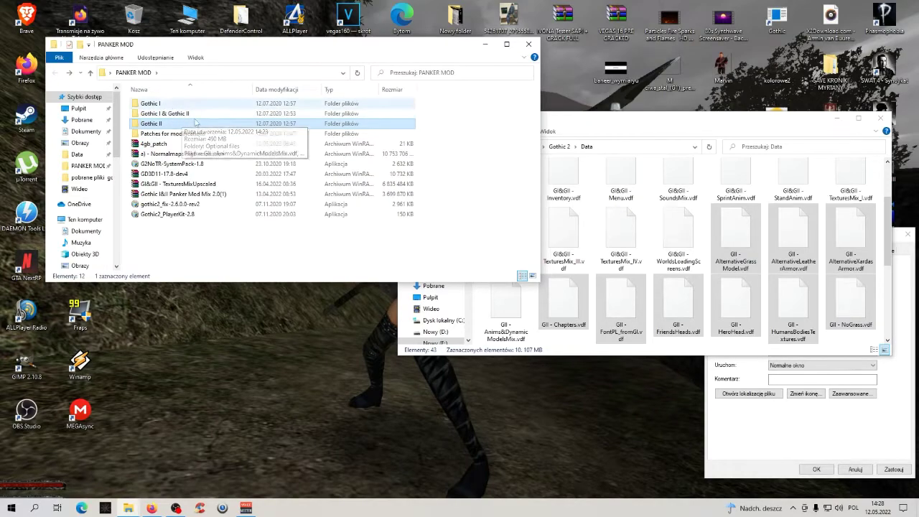
{"action": "left_click_drag", "start_coordinate": [455, 101], "coordinate": [357, 136]}
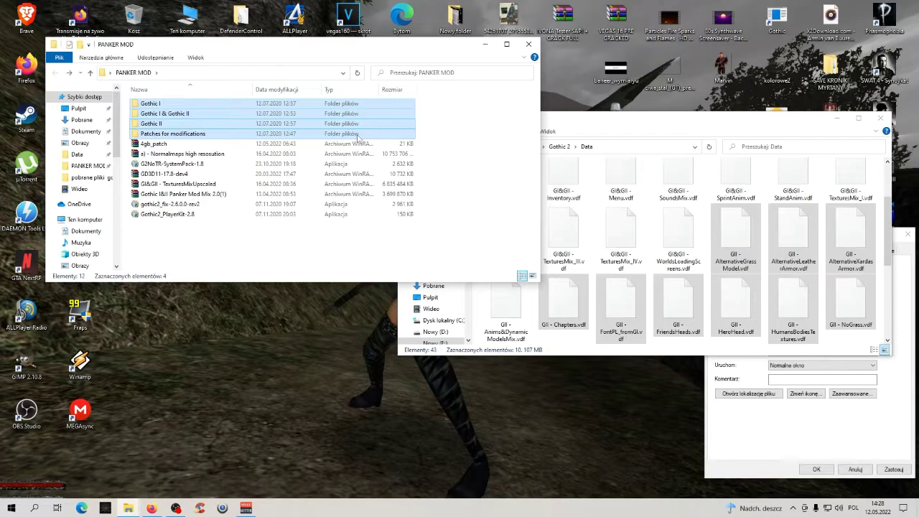
{"action": "key", "text": "Delete"}
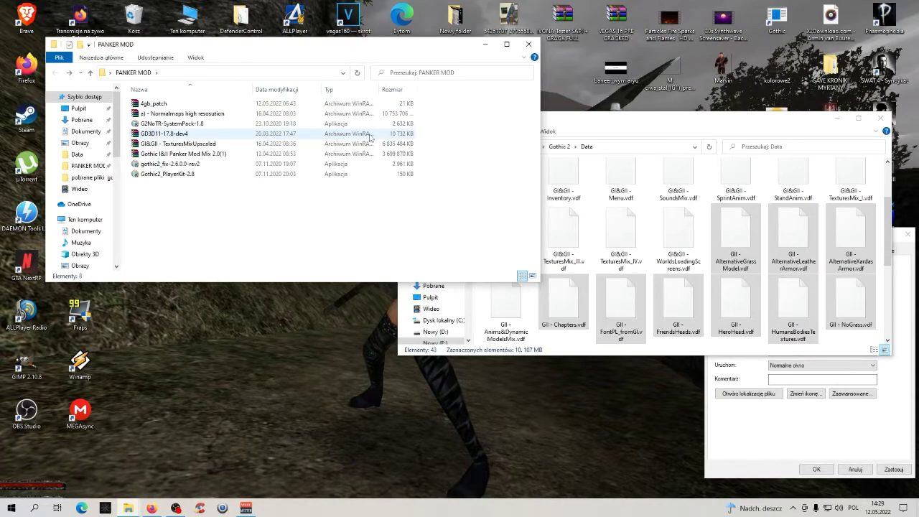
Empty the Recycle Bin and confirm the permanent deletion of its items
{"action": "right_click", "coordinate": [132, 14]}
{"action": "left_click", "coordinate": [178, 30]}
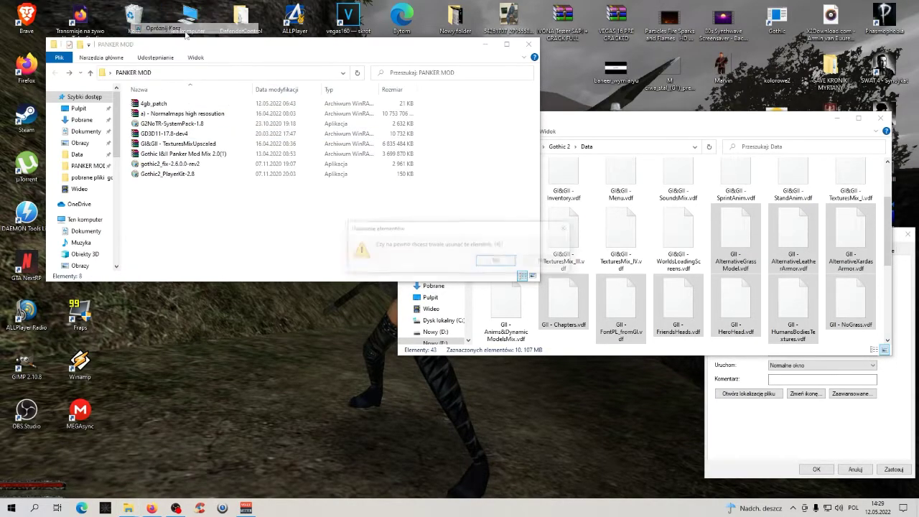
{"action": "left_click", "coordinate": [493, 262]}
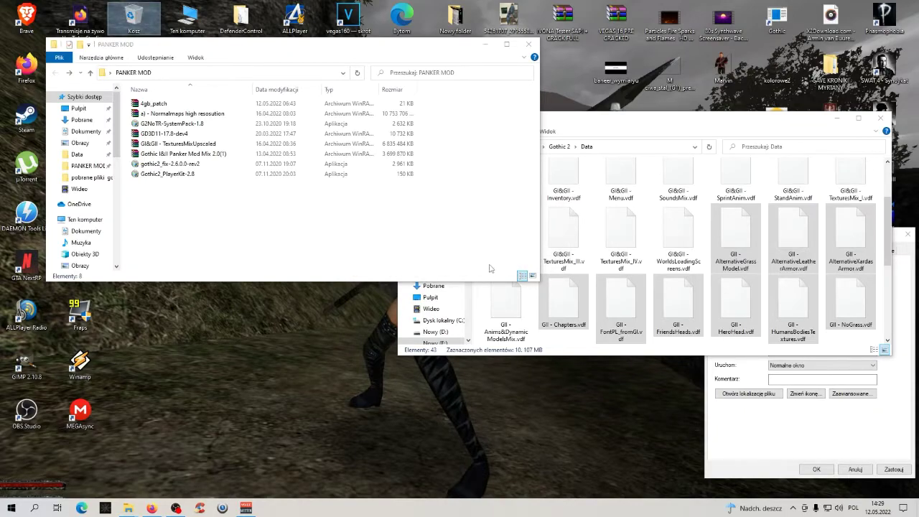
Extract the GI&GII - TexturesMixUpscaled archive directly into the PANKER MOD folder
{"action": "left_click", "coordinate": [385, 225]}
{"action": "left_click", "coordinate": [232, 231]}
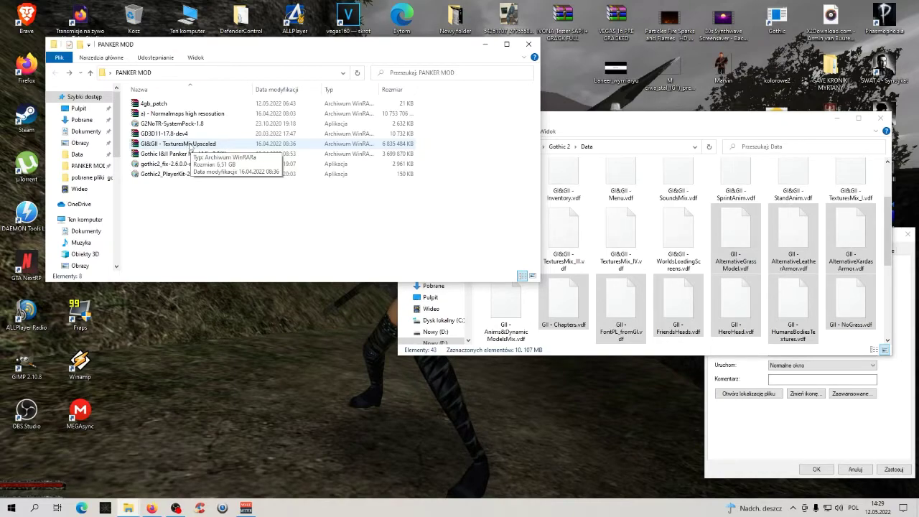
{"action": "right_click", "coordinate": [191, 147]}
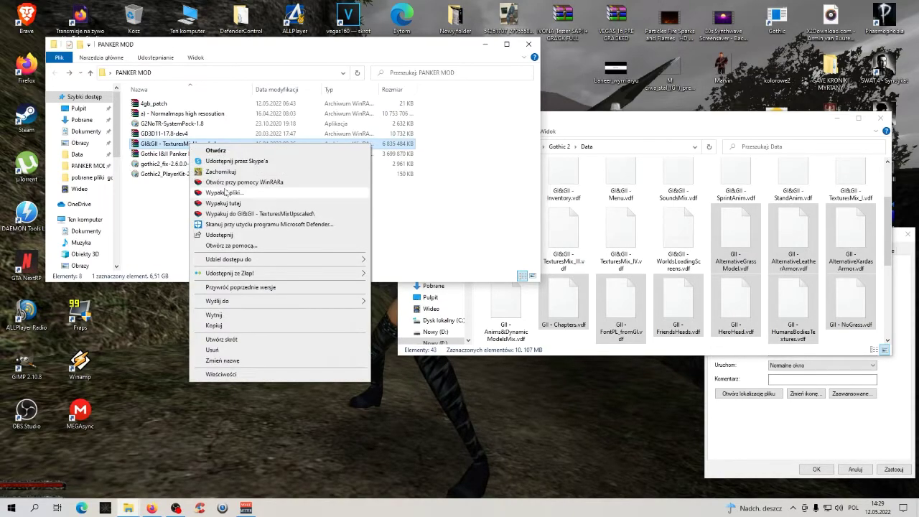
{"action": "left_click", "coordinate": [224, 203]}
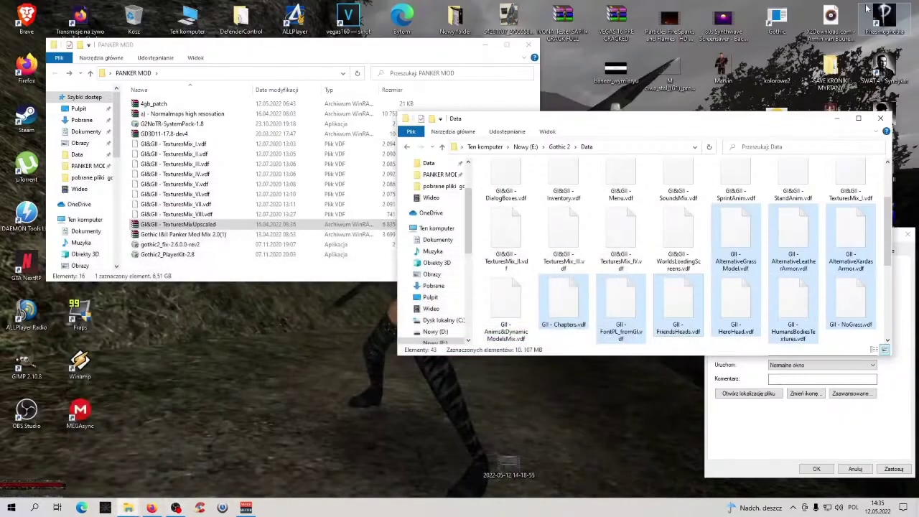
Copy the eight extracted GI&GII - TexturesMix VDF files, I through VIII, from PANKER MOD into the game's Data folder
{"action": "left_click", "coordinate": [277, 330]}
{"action": "left_click_drag", "start_coordinate": [359, 44], "coordinate": [406, 44]}
{"action": "left_click_drag", "start_coordinate": [555, 239], "coordinate": [551, 280]}
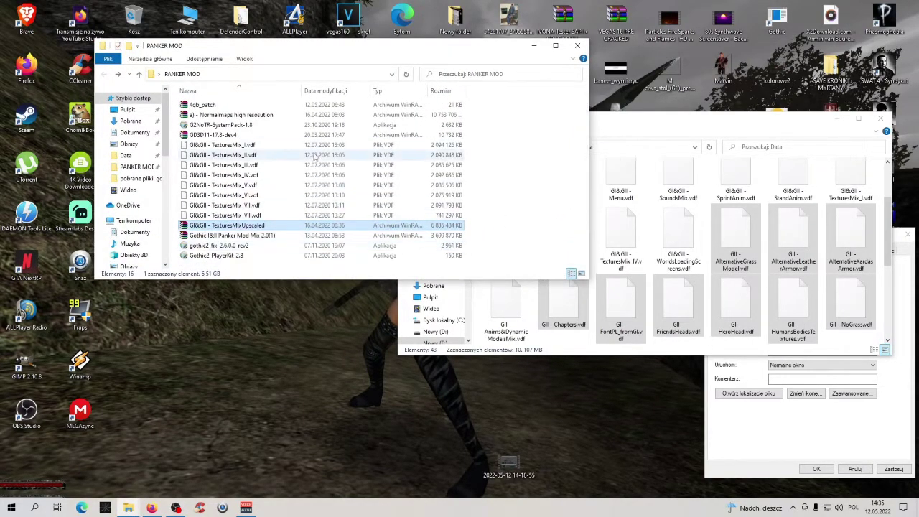
{"action": "left_click_drag", "start_coordinate": [529, 140], "coordinate": [443, 188]}
{"action": "left_click_drag", "start_coordinate": [496, 146], "coordinate": [313, 224]}
{"action": "left_click", "coordinate": [194, 226]}
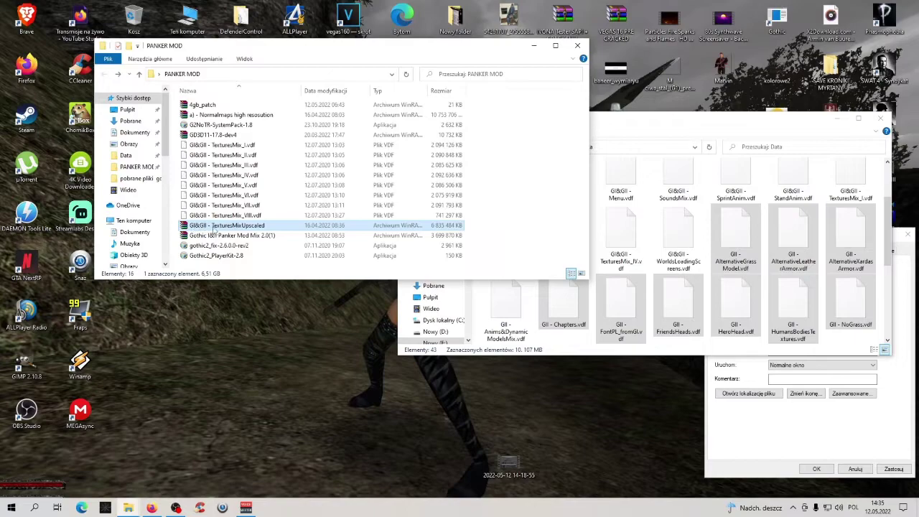
{"action": "left_click_drag", "start_coordinate": [502, 144], "coordinate": [384, 216]}
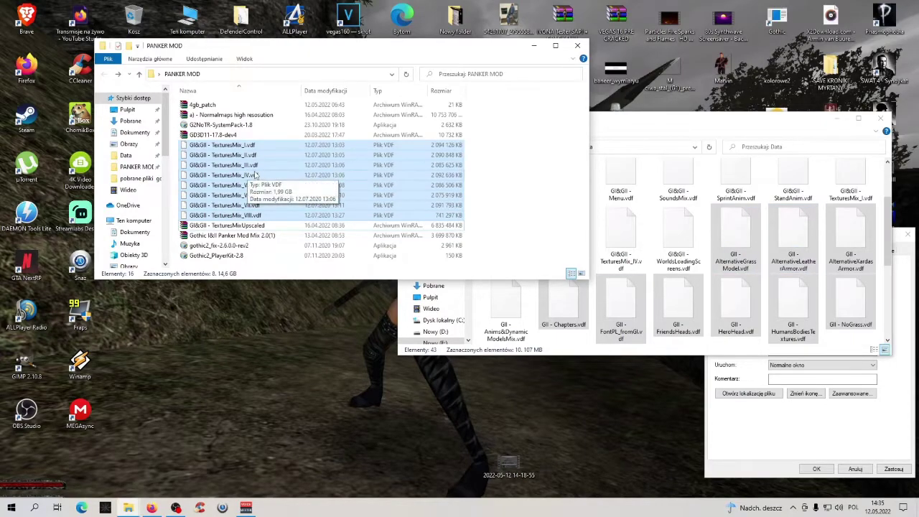
{"action": "left_click_drag", "start_coordinate": [255, 180], "coordinate": [822, 322]}
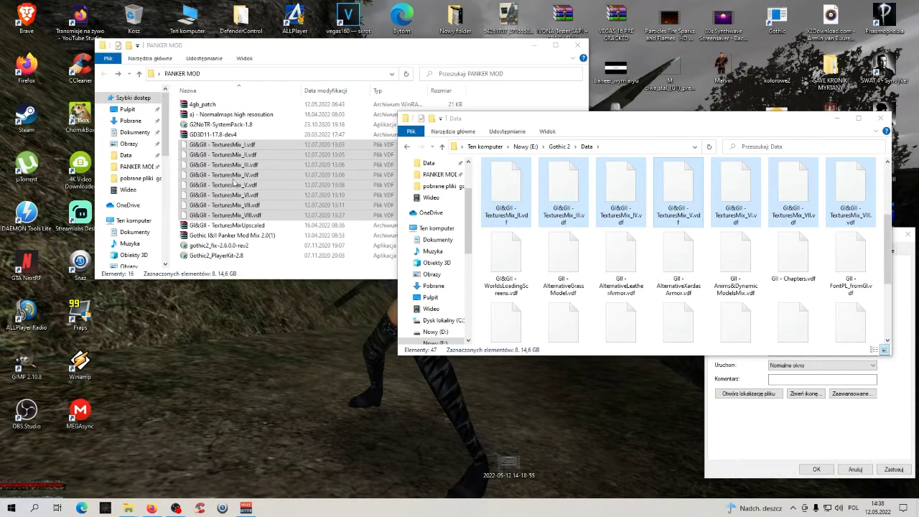
Check the contents of the GD3D11-17.8-dev4 archive in PANKER MOD and close it
{"action": "left_click_drag", "start_coordinate": [394, 53], "coordinate": [380, 60]}
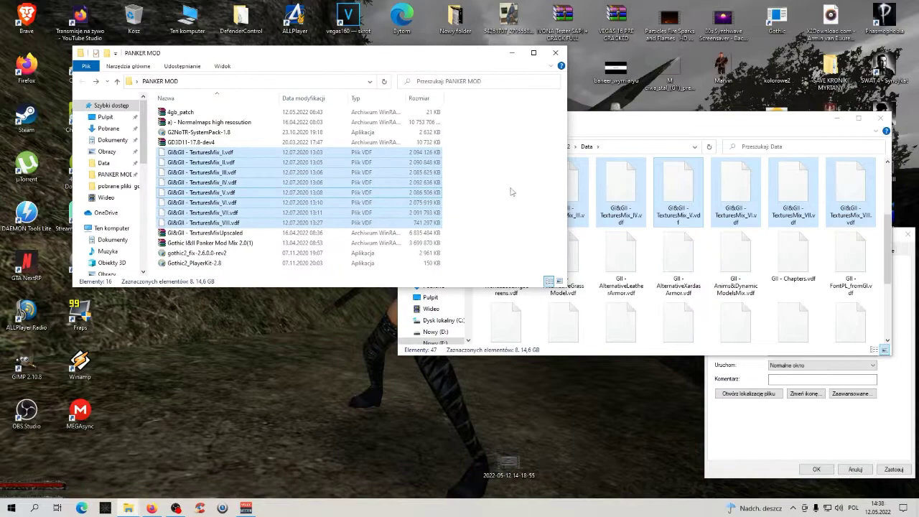
{"action": "left_click", "coordinate": [517, 185]}
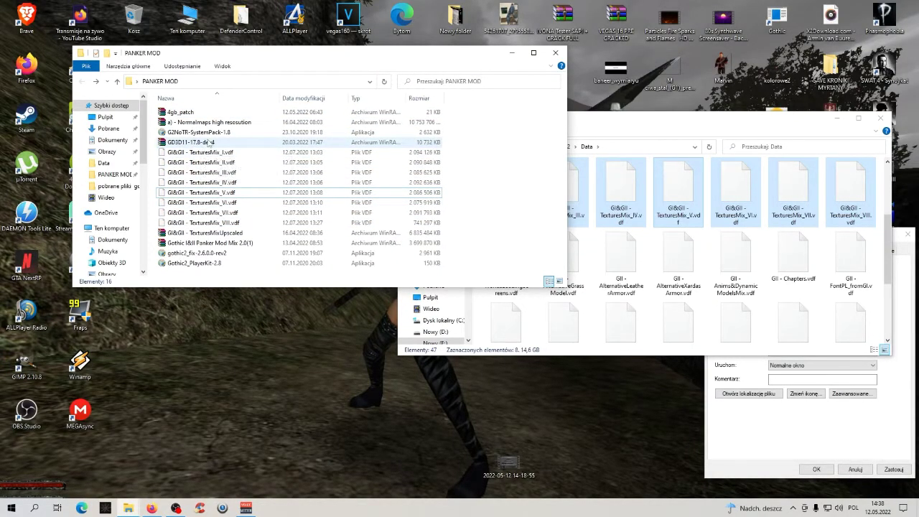
{"action": "double_click", "coordinate": [207, 143]}
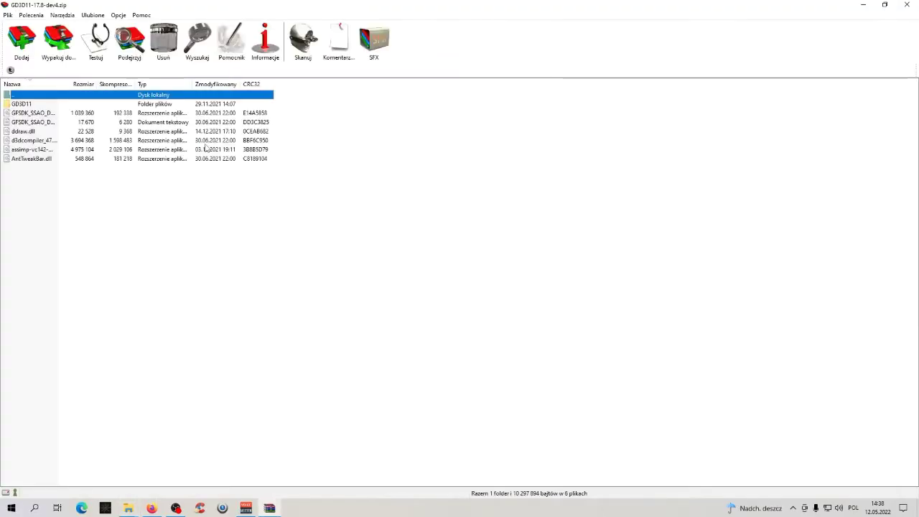
{"action": "left_click_drag", "start_coordinate": [99, 215], "coordinate": [507, 247]}
{"action": "left_click", "coordinate": [907, 5]}
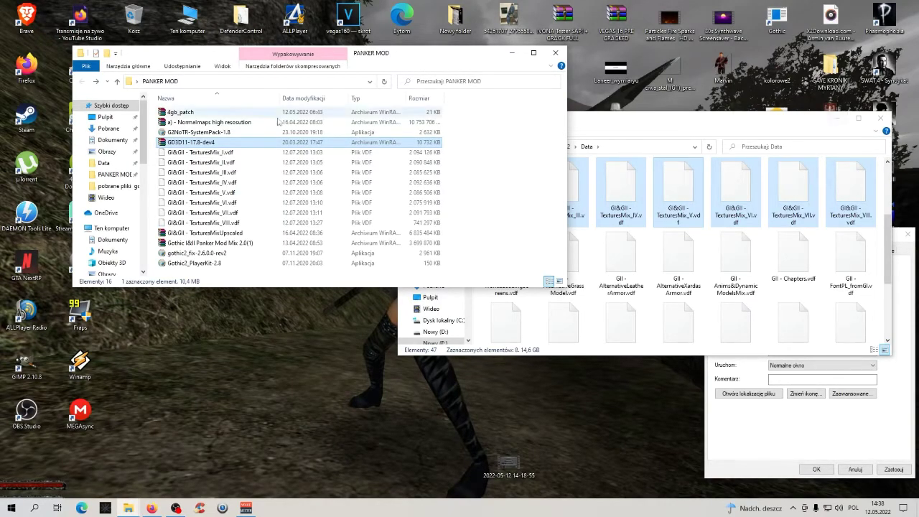
Put away the Data folder window and open Gothic 2's System folder through the game shortcut's file location
{"action": "left_click", "coordinate": [732, 141]}
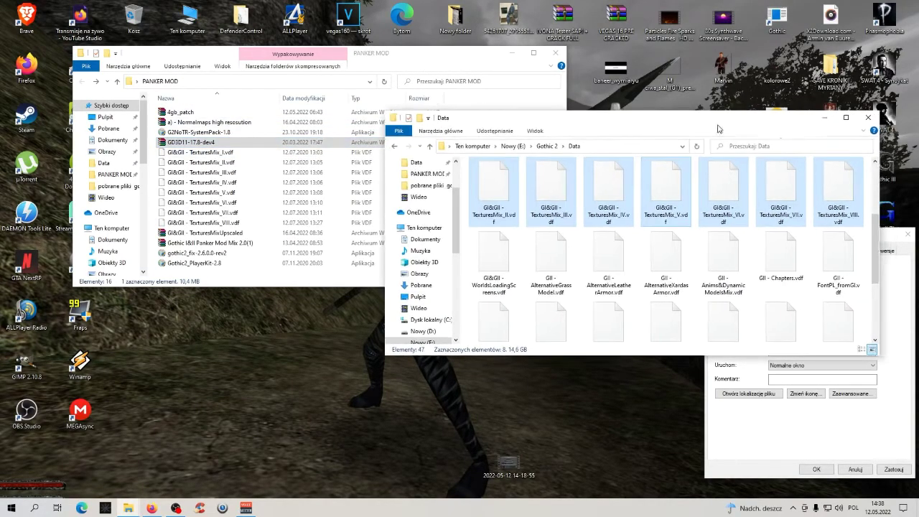
{"action": "left_click", "coordinate": [826, 119]}
{"action": "left_click", "coordinate": [753, 398]}
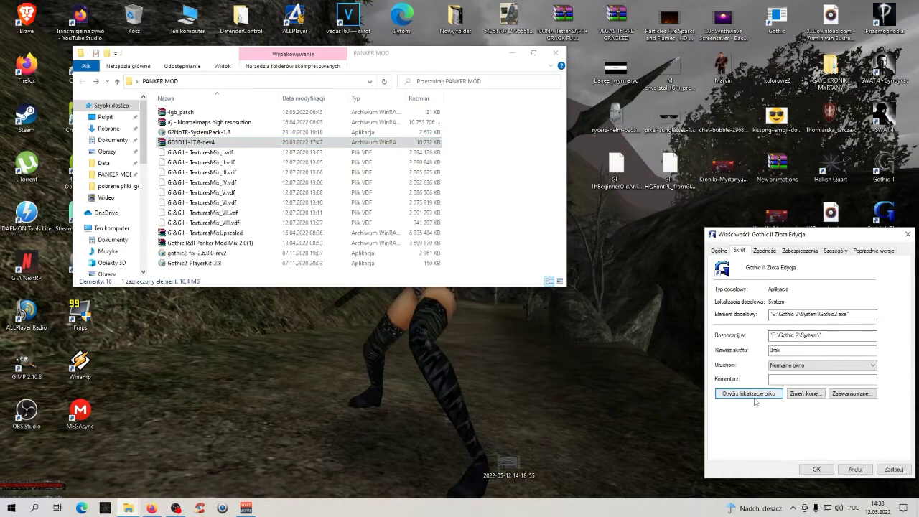
{"action": "left_click_drag", "start_coordinate": [664, 134], "coordinate": [702, 132]}
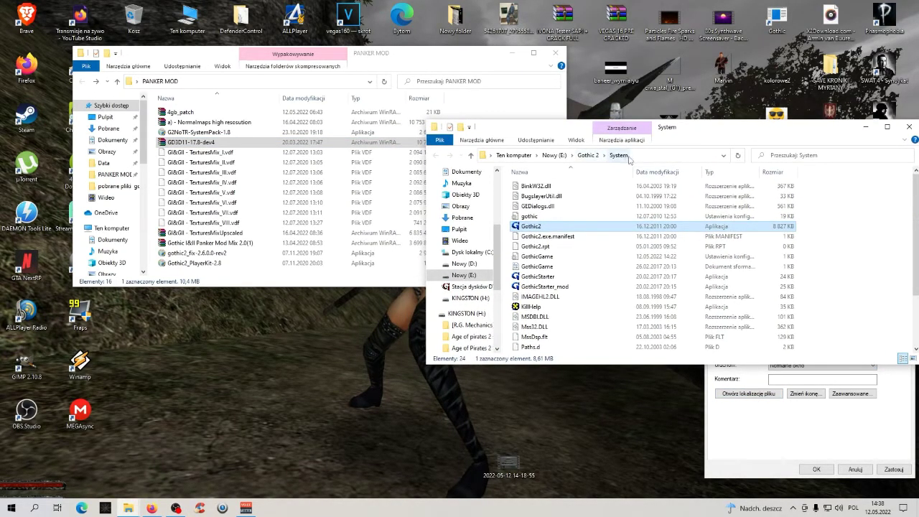
Extract the GD3D11 folder and all six files from the GD3D11-17.8-dev4 archive into the game's System folder, and close the archive
{"action": "mouse_move", "coordinate": [214, 146]}
{"action": "left_mouse_down"}
{"action": "mouse_move", "coordinate": [614, 244]}
{"action": "mouse_move", "coordinate": [758, 255]}
{"action": "mouse_move", "coordinate": [216, 154]}
{"action": "mouse_move", "coordinate": [205, 142]}
{"action": "mouse_move", "coordinate": [201, 152]}
{"action": "left_mouse_up"}
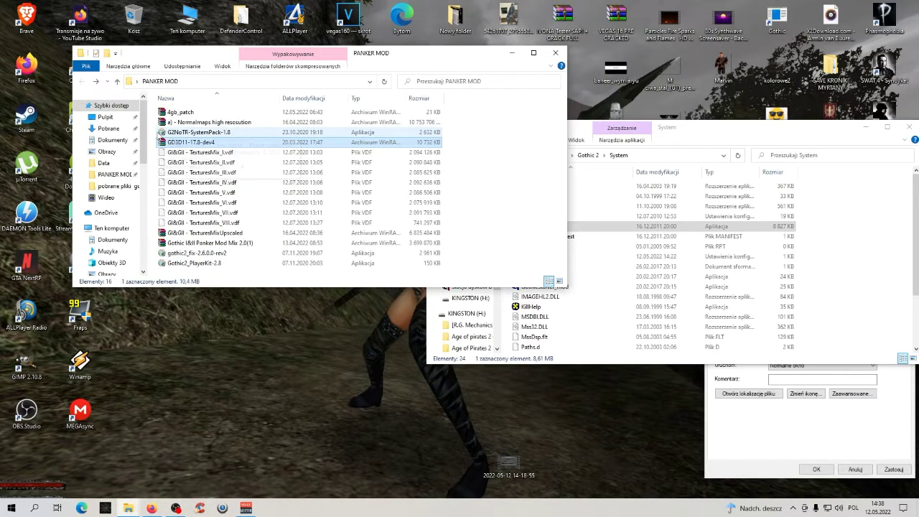
{"action": "double_click", "coordinate": [203, 142]}
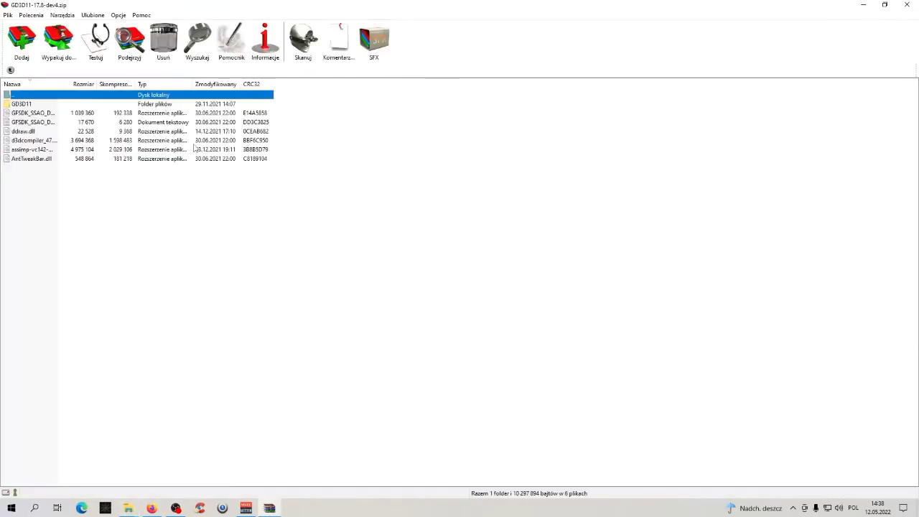
{"action": "left_click", "coordinate": [884, 6]}
{"action": "left_click_drag", "start_coordinate": [248, 205], "coordinate": [248, 124]}
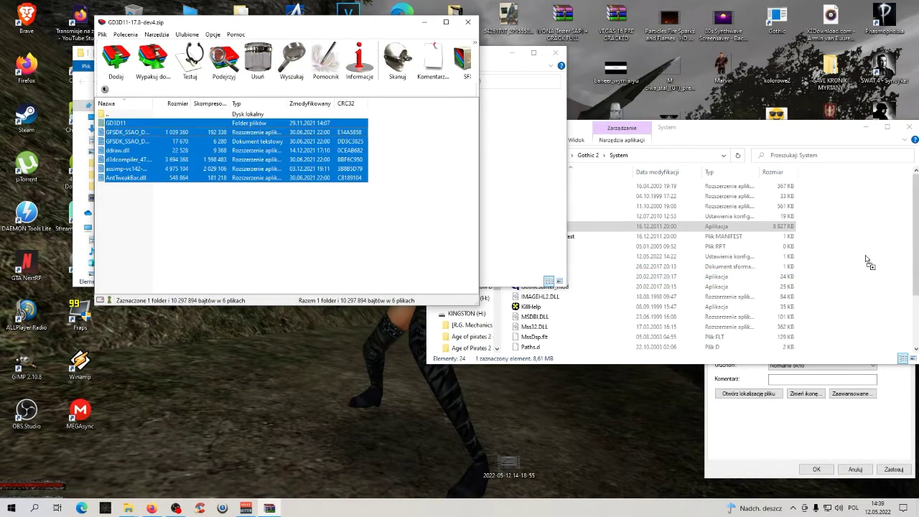
{"action": "left_click_drag", "start_coordinate": [865, 260], "coordinate": [865, 260]}
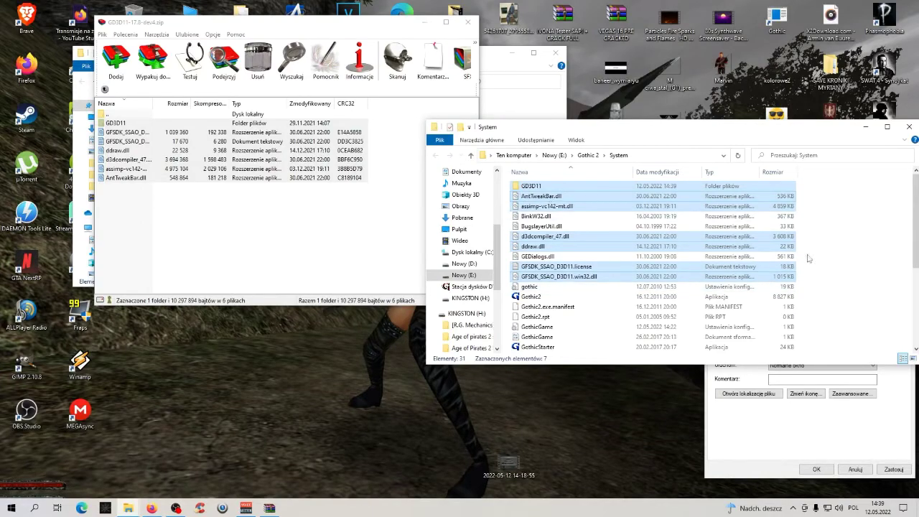
{"action": "left_click", "coordinate": [838, 244]}
{"action": "left_click", "coordinate": [469, 29]}
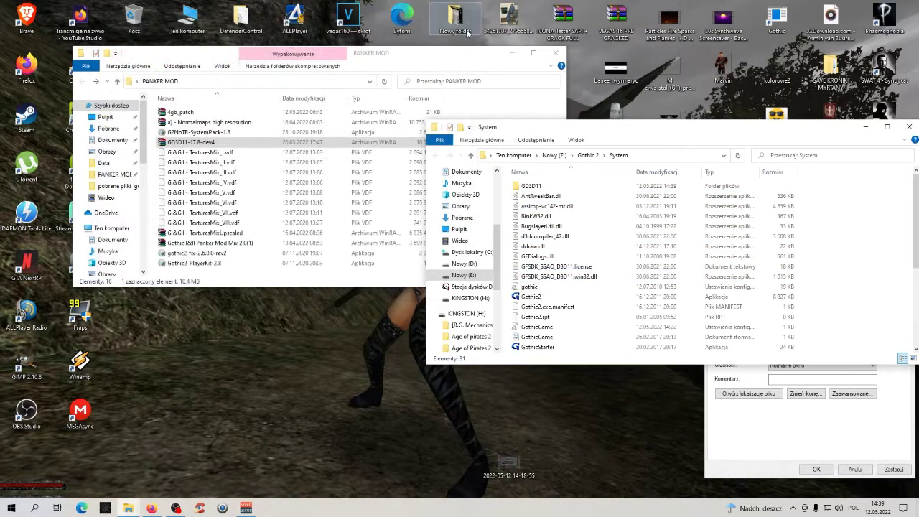
Open the a) - Normalmaps high resosution archive and select the system folder inside Gothic I & Gothic II - Normalmaps
{"action": "left_click", "coordinate": [390, 60]}
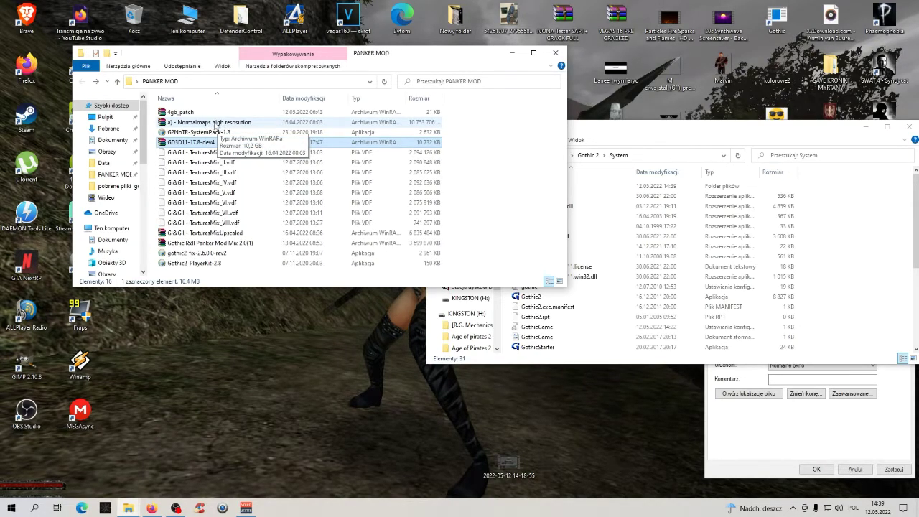
{"action": "double_click", "coordinate": [232, 123]}
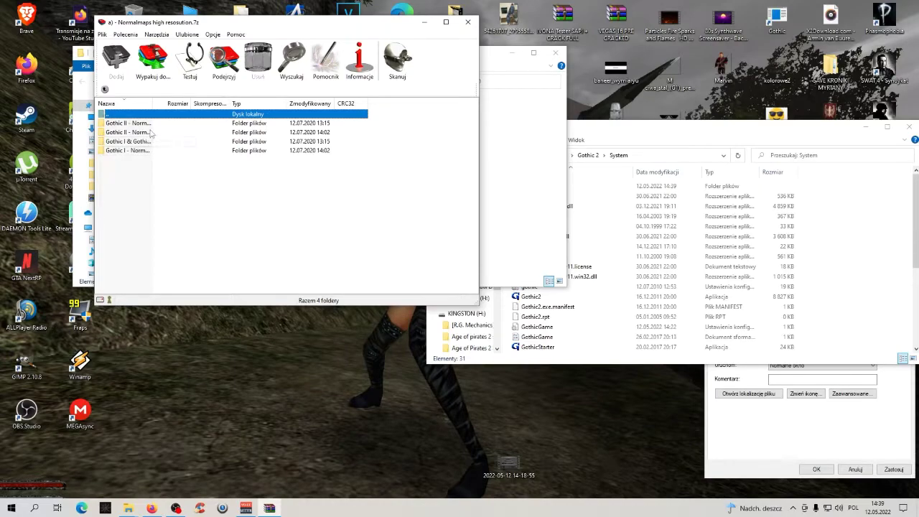
{"action": "left_click", "coordinate": [146, 141]}
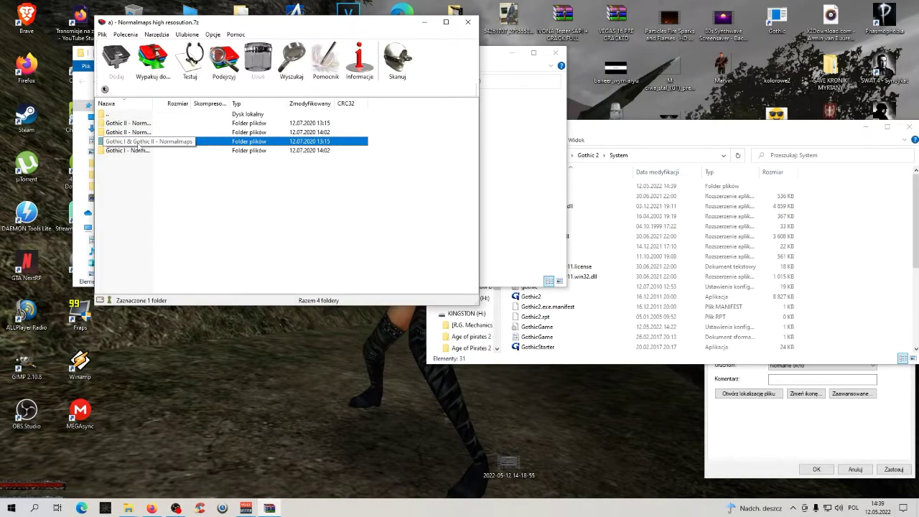
{"action": "left_click", "coordinate": [139, 133]}
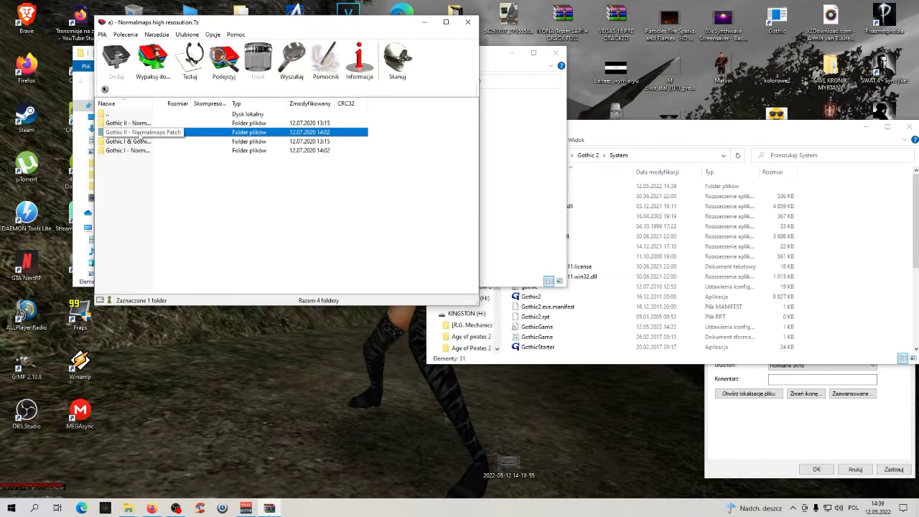
{"action": "double_click", "coordinate": [138, 142]}
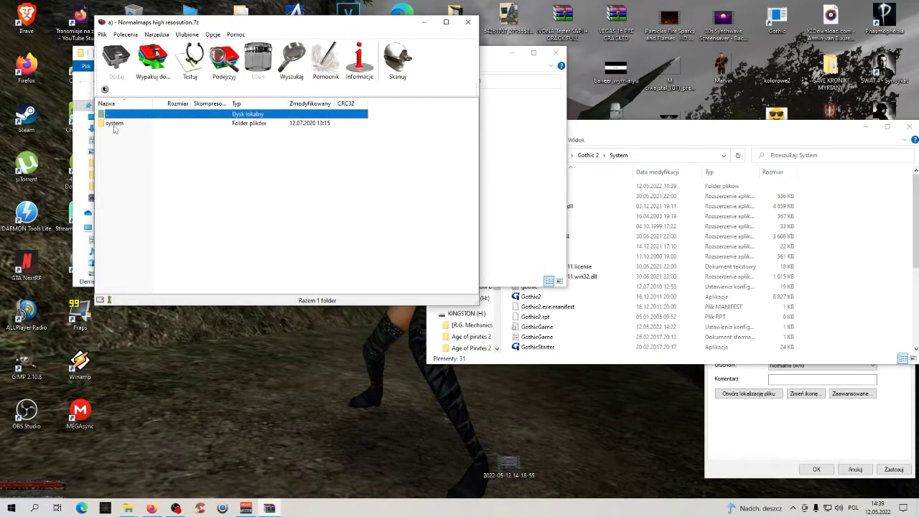
{"action": "left_click", "coordinate": [114, 125]}
Extract the archive's system folder into the main Gothic 2 folder, one level above System, and close the archive
{"action": "left_click", "coordinate": [655, 136]}
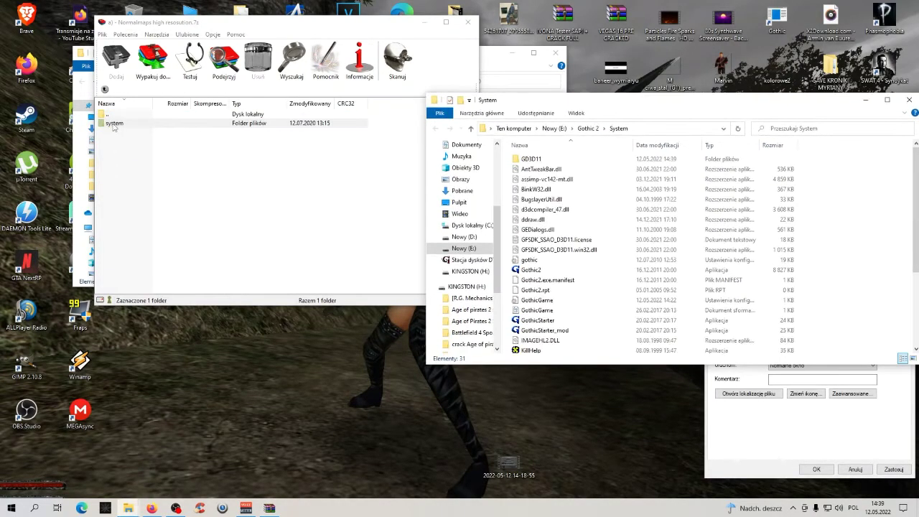
{"action": "left_click", "coordinate": [588, 128]}
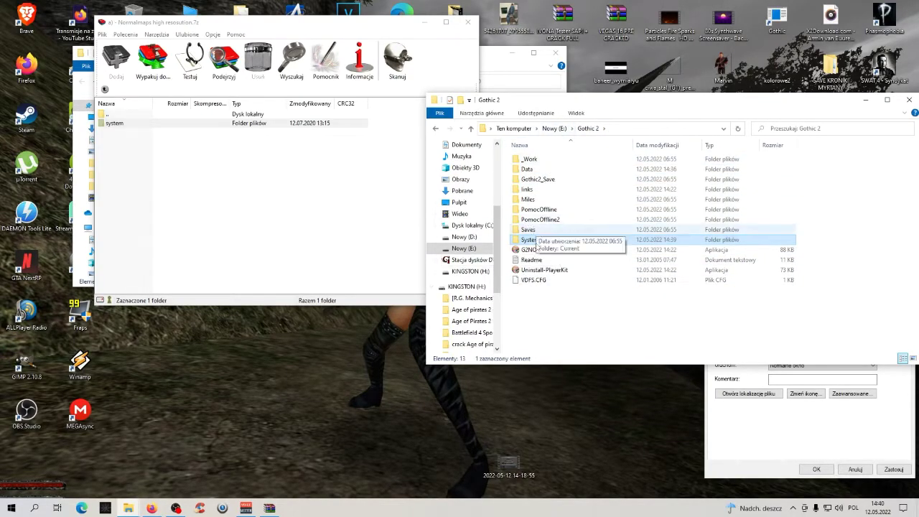
{"action": "left_click", "coordinate": [130, 140]}
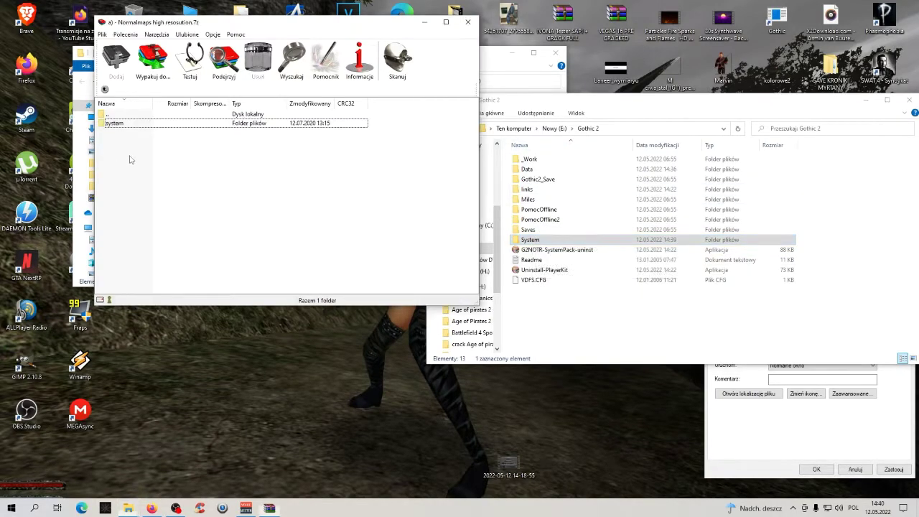
{"action": "left_click", "coordinate": [130, 125]}
{"action": "left_click", "coordinate": [160, 156]}
{"action": "left_click", "coordinate": [130, 124]}
{"action": "left_click_drag", "start_coordinate": [241, 141], "coordinate": [889, 214]}
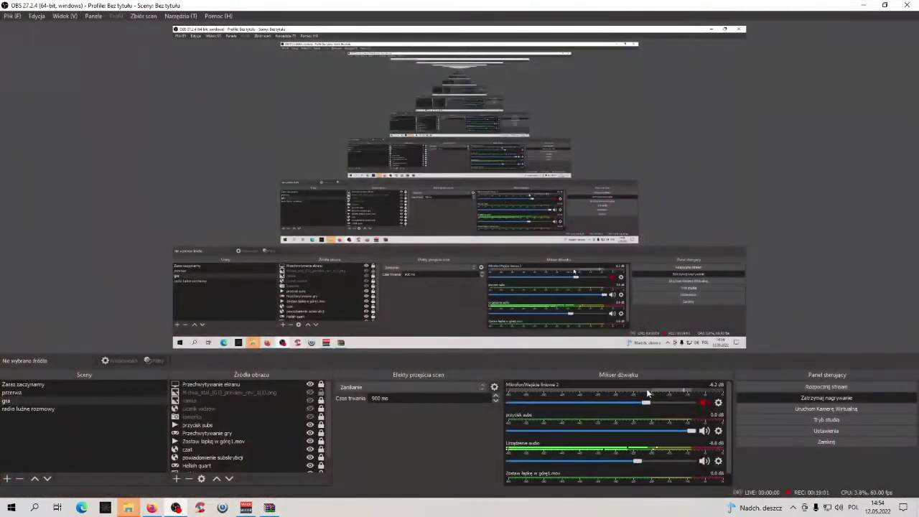
{"action": "left_click", "coordinate": [863, 5]}
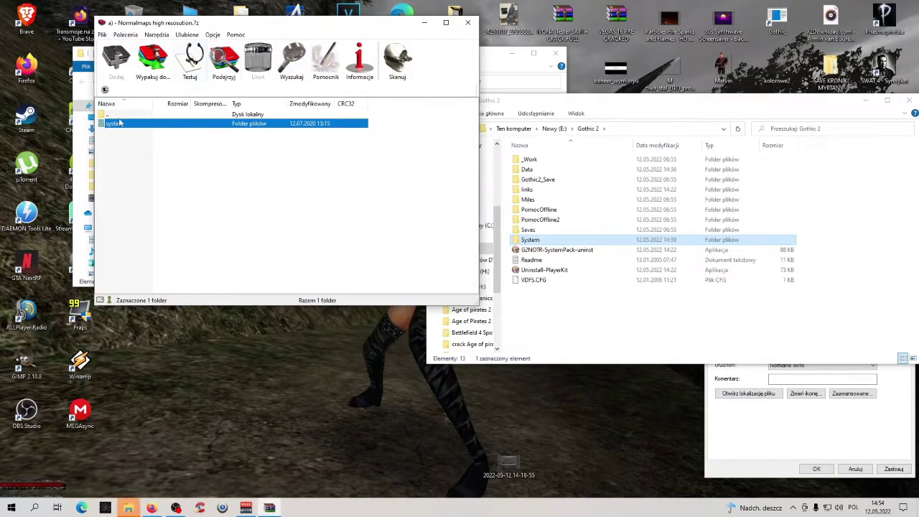
{"action": "left_click", "coordinate": [467, 22]}
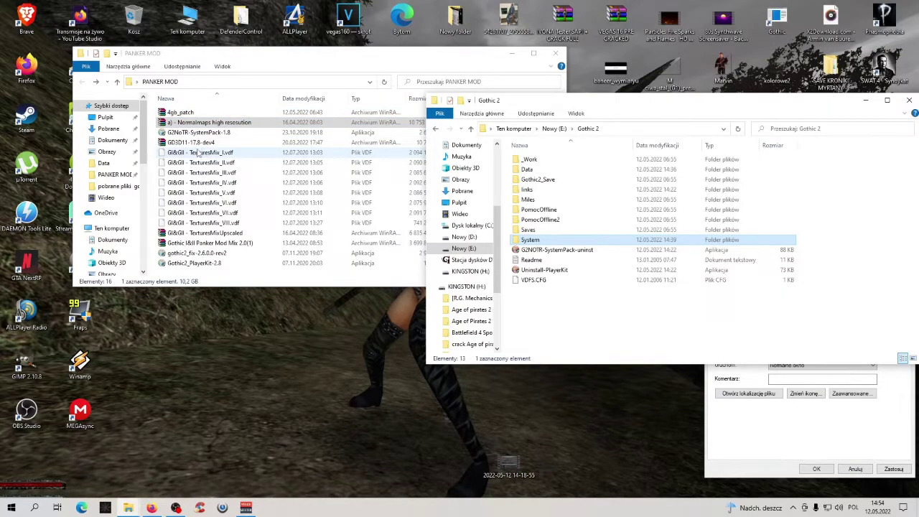
Reopen the a) - Normalmaps high resosution archive and open the for Optional files folder inside the second Gothic II normalmaps folder
{"action": "double_click", "coordinate": [228, 123]}
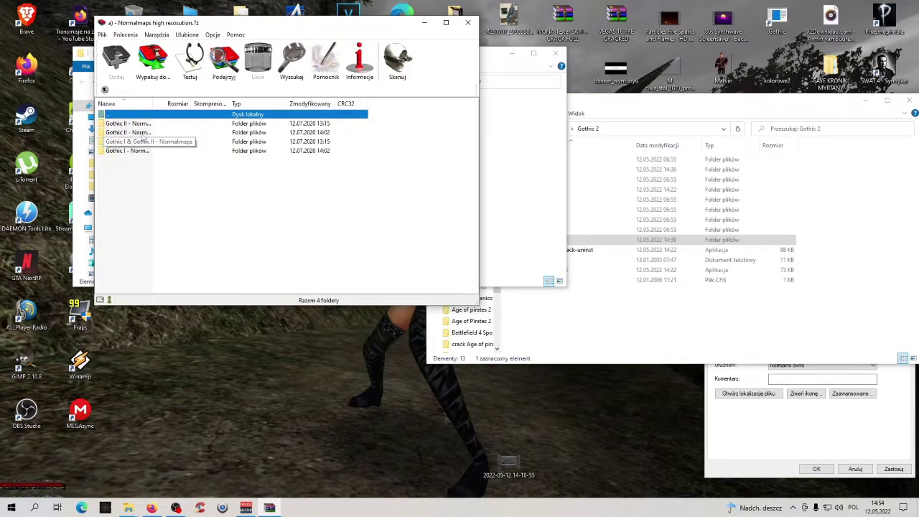
{"action": "double_click", "coordinate": [142, 135]}
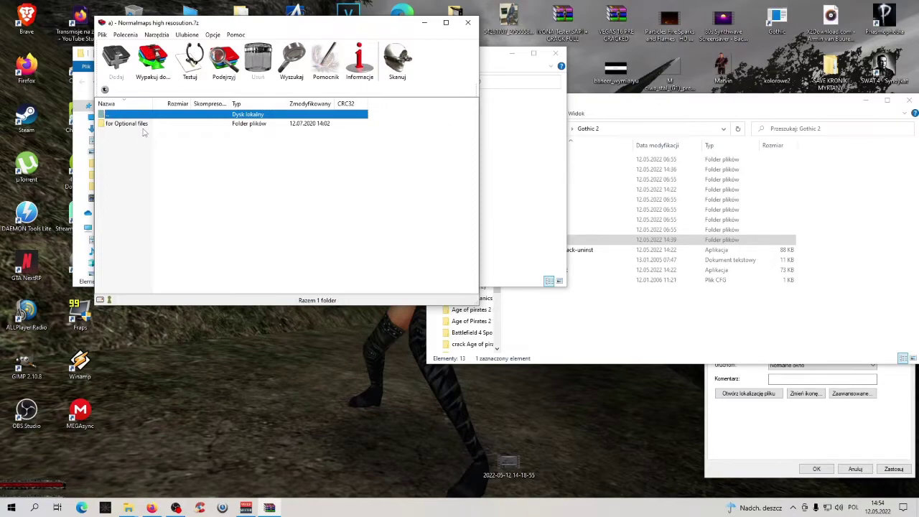
{"action": "double_click", "coordinate": [147, 124]}
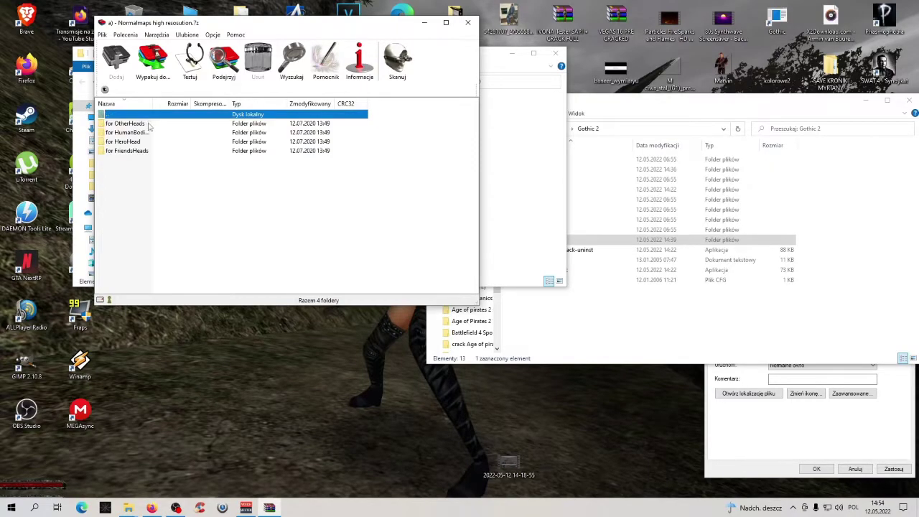
Look inside the optional normalmap subfolders for OtherHeads and for HeroHead, and return to the list of four folders
{"action": "double_click", "coordinate": [133, 129]}
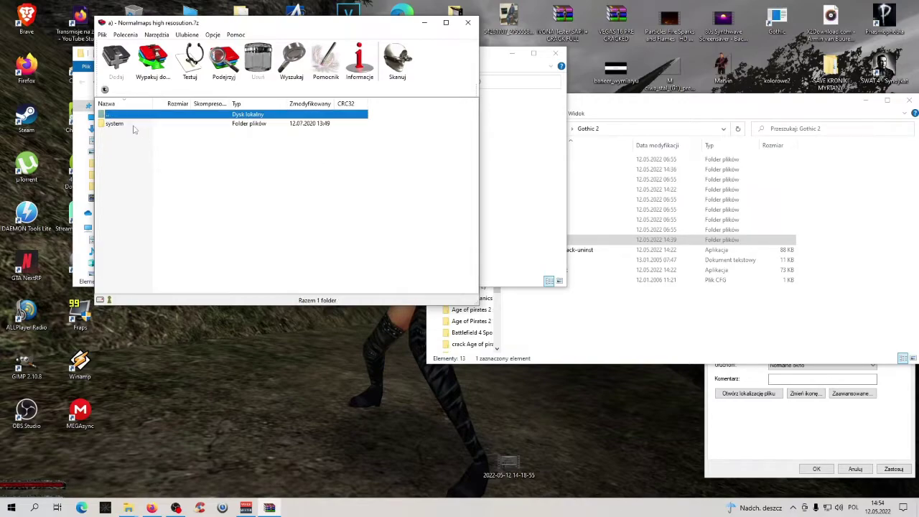
{"action": "left_click", "coordinate": [105, 89]}
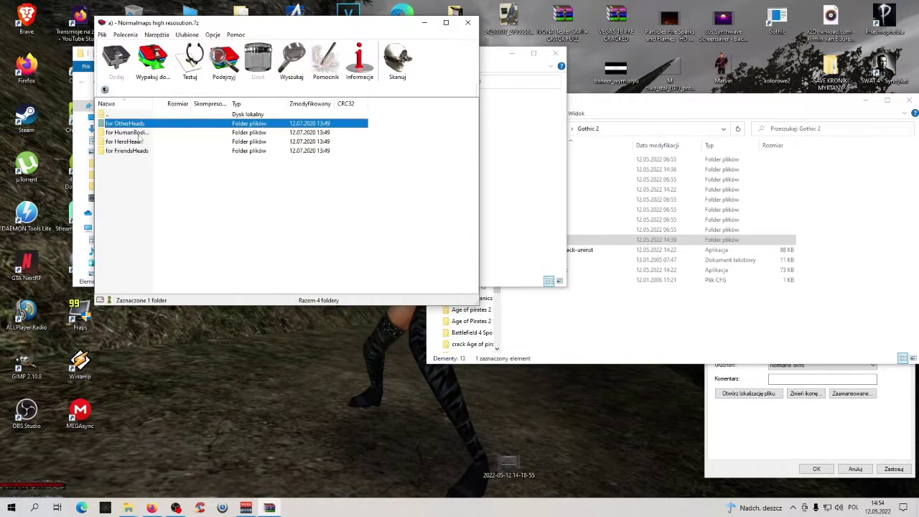
{"action": "double_click", "coordinate": [131, 142]}
{"action": "left_click", "coordinate": [105, 90]}
{"action": "double_click", "coordinate": [142, 144]}
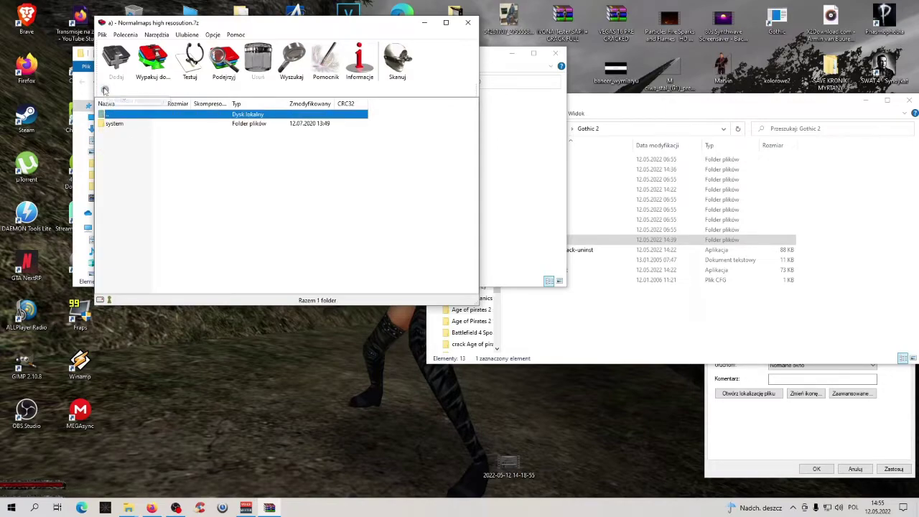
{"action": "left_click", "coordinate": [105, 89]}
{"action": "left_click", "coordinate": [129, 151]}
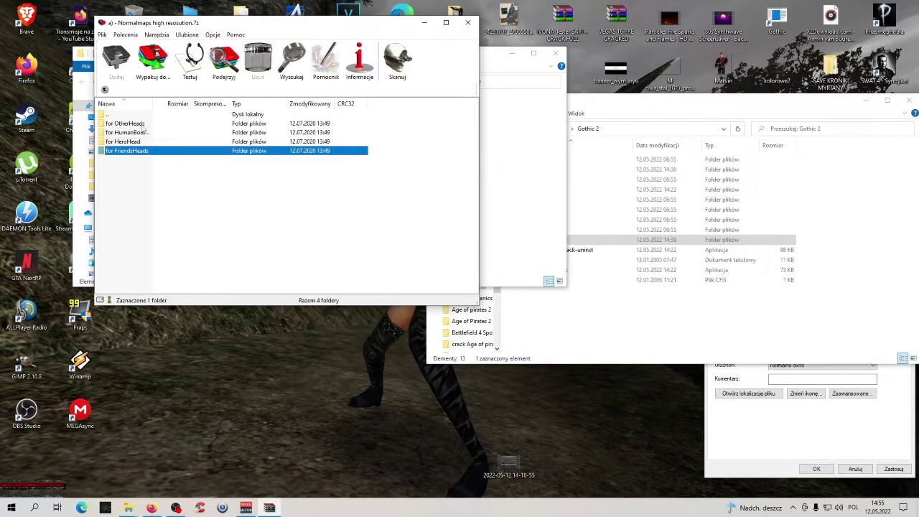
Extract the system folder from for OtherHeads into the main Gothic 2 folder
{"action": "double_click", "coordinate": [142, 125]}
{"action": "left_click", "coordinate": [123, 126]}
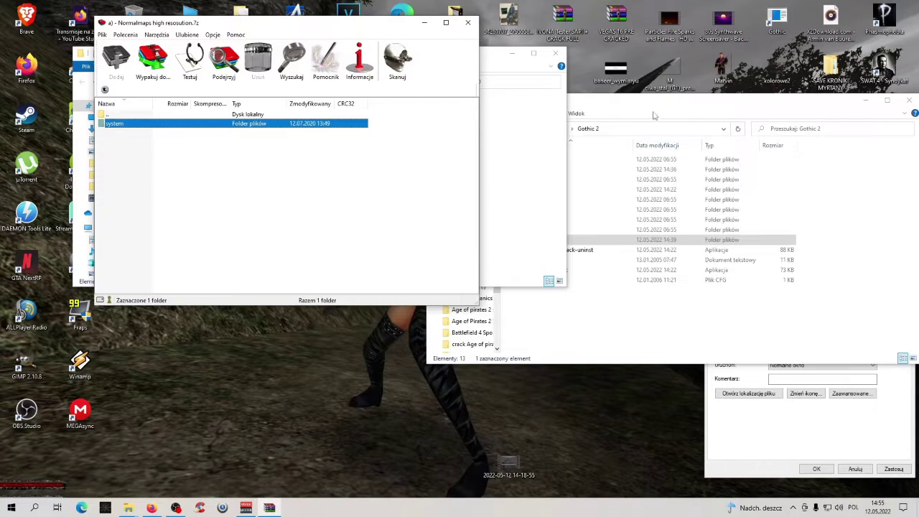
{"action": "left_click_drag", "start_coordinate": [653, 116], "coordinate": [651, 71]}
{"action": "left_click", "coordinate": [127, 125]}
{"action": "left_click_drag", "start_coordinate": [118, 124], "coordinate": [507, 247]}
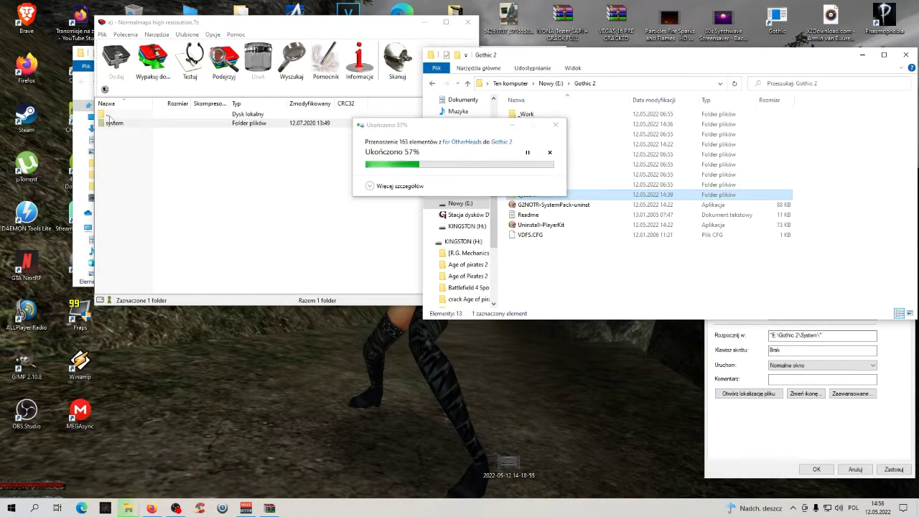
Extract the system folder from for HumanBodiesTextures into the main Gothic 2 folder
{"action": "left_click", "coordinate": [151, 131]}
{"action": "double_click", "coordinate": [116, 122]}
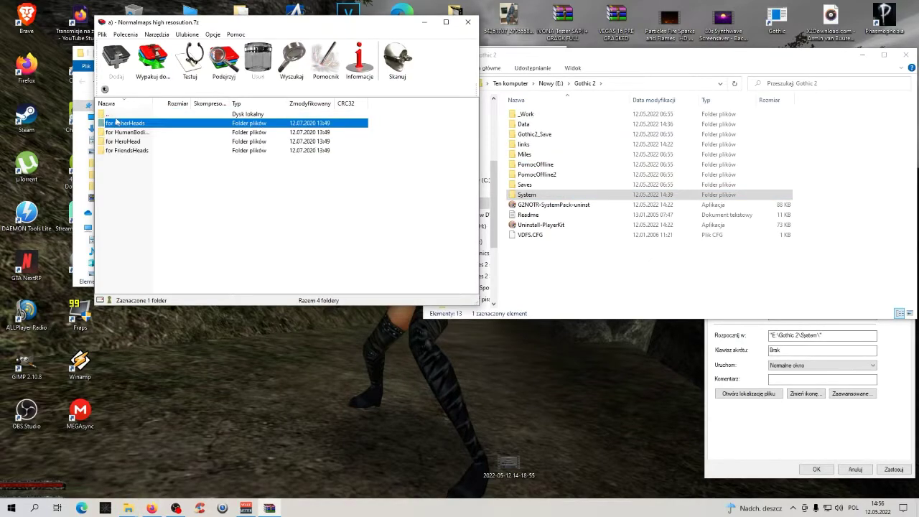
{"action": "left_click", "coordinate": [135, 133]}
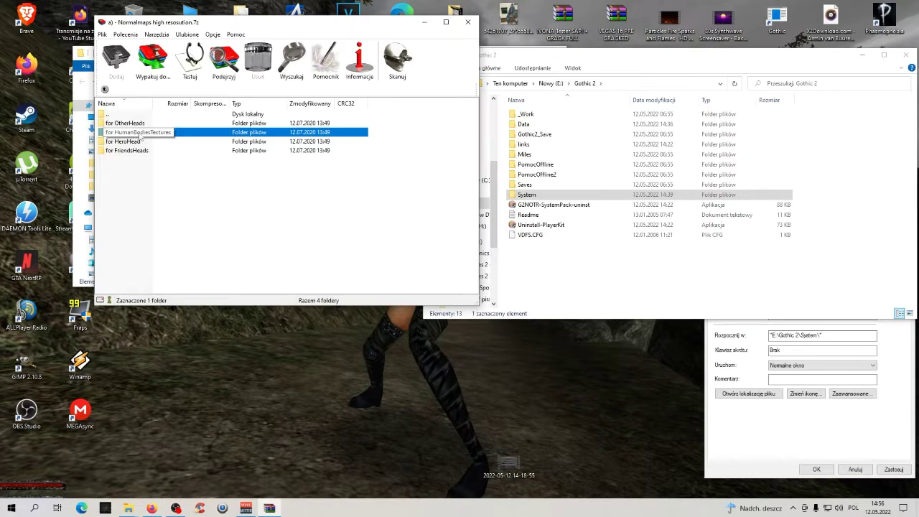
{"action": "key", "text": "BackSpace"}
{"action": "left_click_drag", "start_coordinate": [112, 125], "coordinate": [571, 278]}
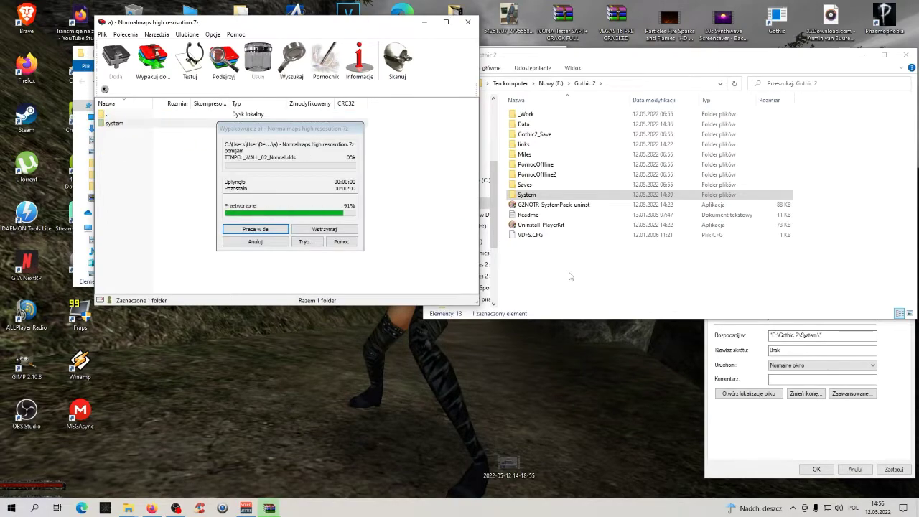
Extract the system folder from for HeroHead into the main Gothic 2 folder
{"action": "double_click", "coordinate": [118, 123]}
{"action": "left_click", "coordinate": [137, 142]}
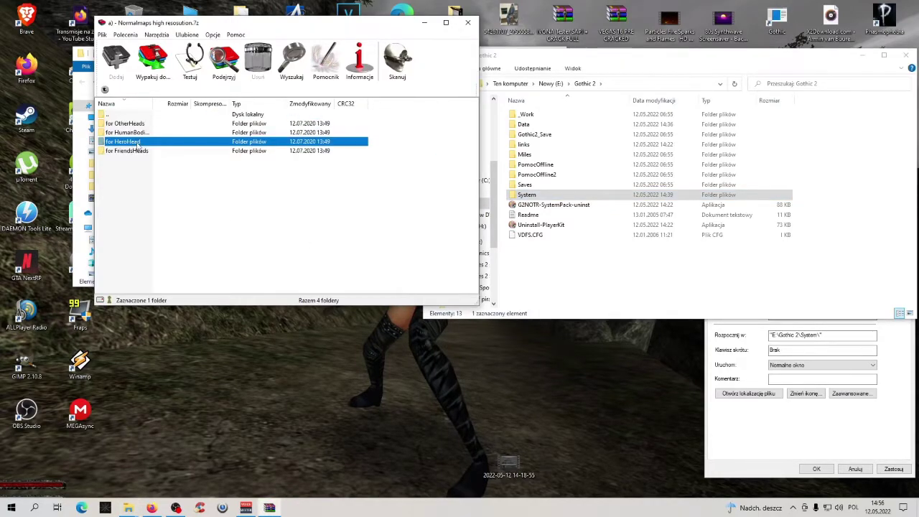
{"action": "double_click", "coordinate": [139, 144]}
{"action": "left_click_drag", "start_coordinate": [123, 125], "coordinate": [572, 260]}
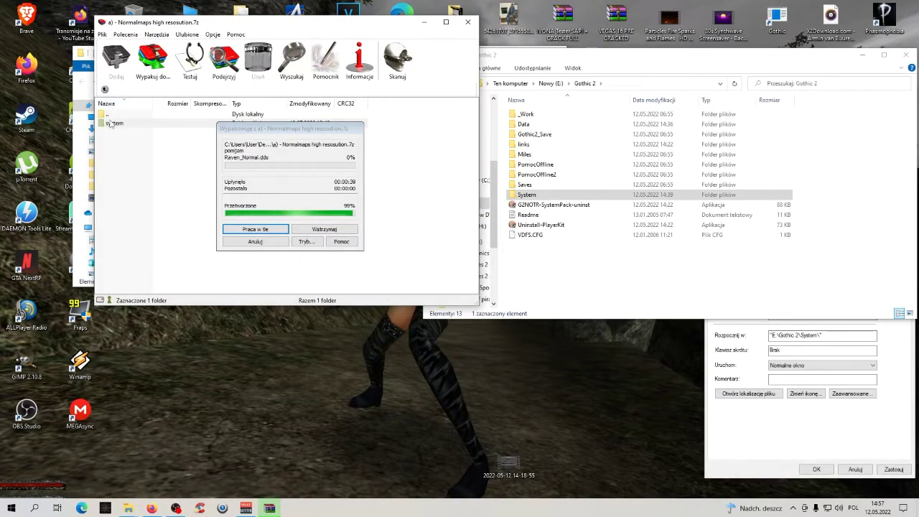
Extract the system folder from for FriendsHeads into the main Gothic 2 folder
{"action": "left_click", "coordinate": [113, 115]}
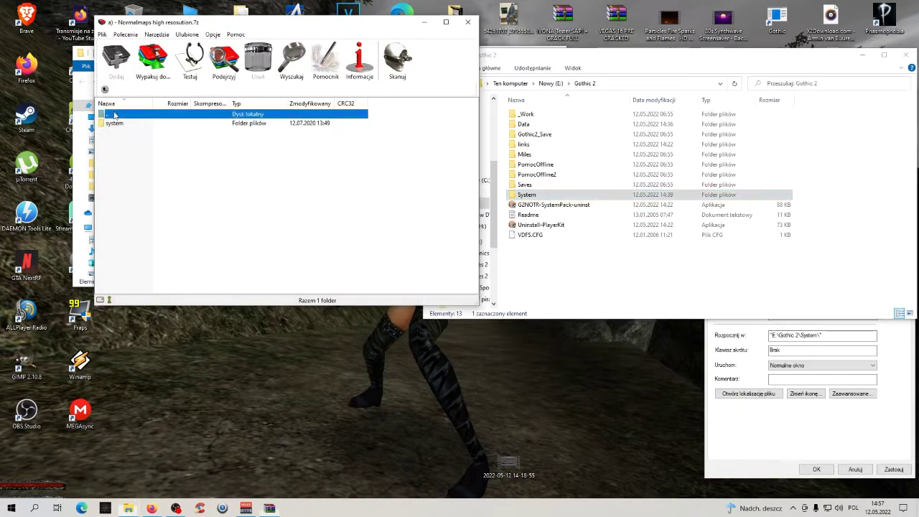
{"action": "double_click", "coordinate": [113, 115]}
{"action": "left_click", "coordinate": [129, 160]}
{"action": "left_click", "coordinate": [135, 153]}
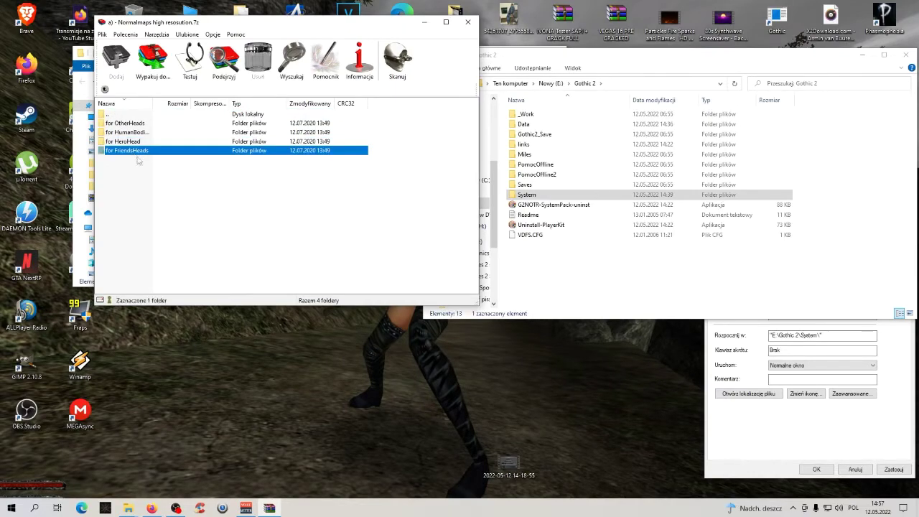
{"action": "left_click", "coordinate": [167, 195]}
{"action": "left_click", "coordinate": [138, 153]}
{"action": "double_click", "coordinate": [140, 152]}
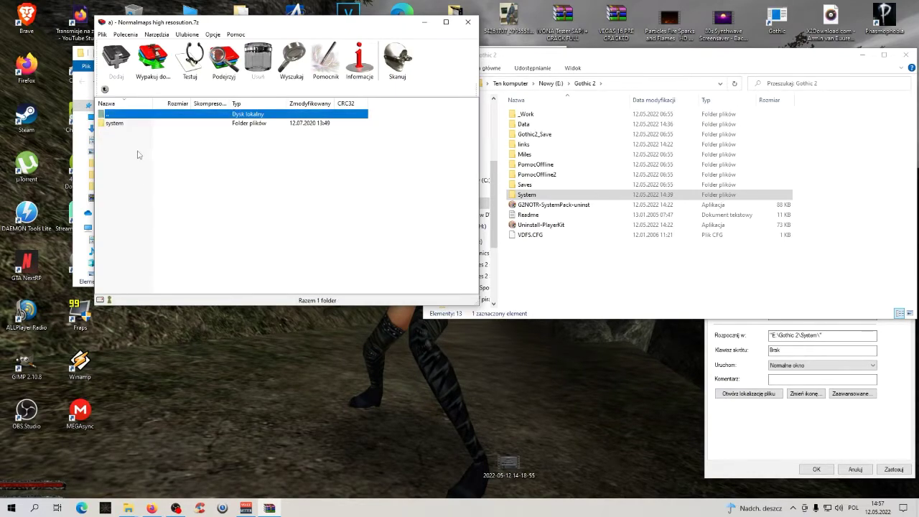
{"action": "left_click", "coordinate": [114, 123]}
{"action": "left_click", "coordinate": [154, 184]}
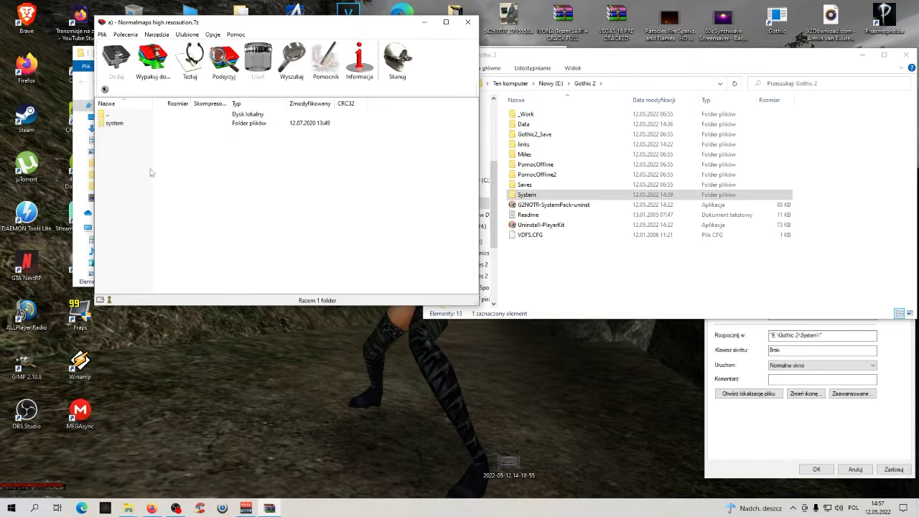
{"action": "left_click_drag", "start_coordinate": [125, 127], "coordinate": [594, 274]}
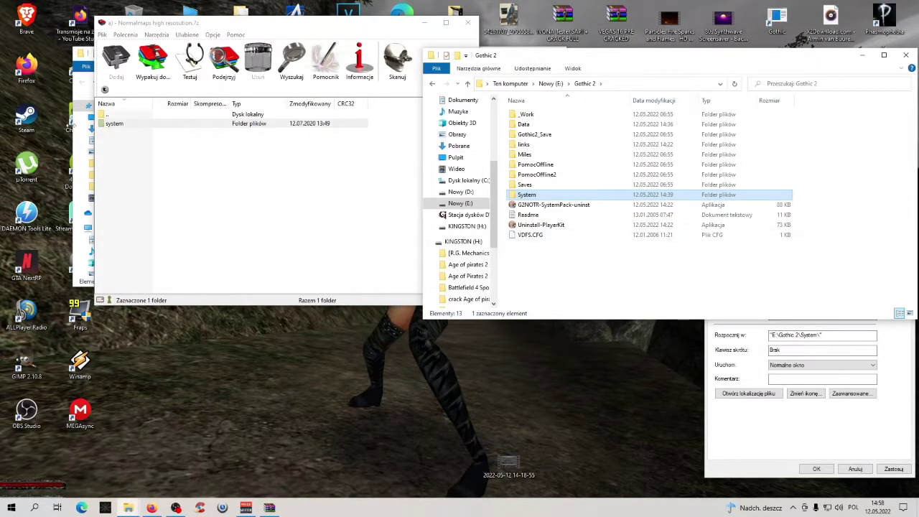
Go back to the list of four optional folders in the archive and close the normalmaps archive
{"action": "double_click", "coordinate": [109, 123]}
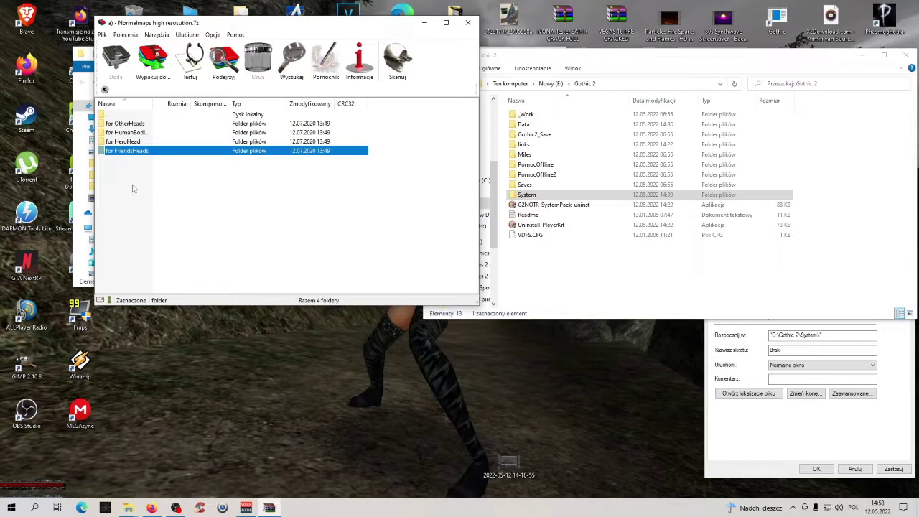
{"action": "left_click", "coordinate": [142, 124], "text": "shift"}
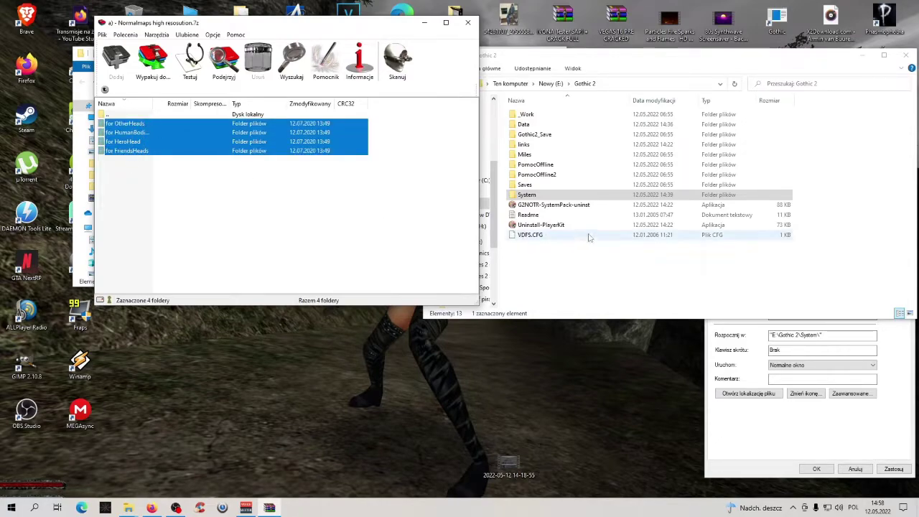
{"action": "left_click", "coordinate": [269, 183]}
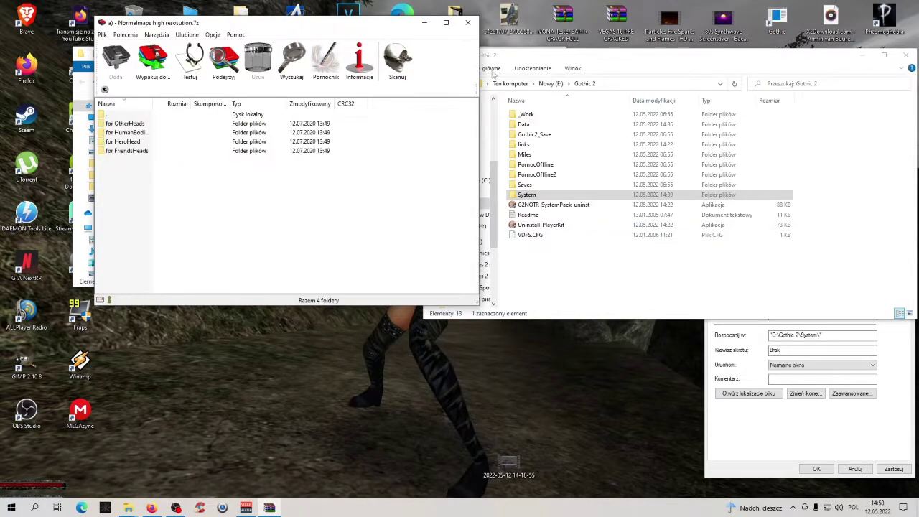
{"action": "left_click", "coordinate": [470, 26]}
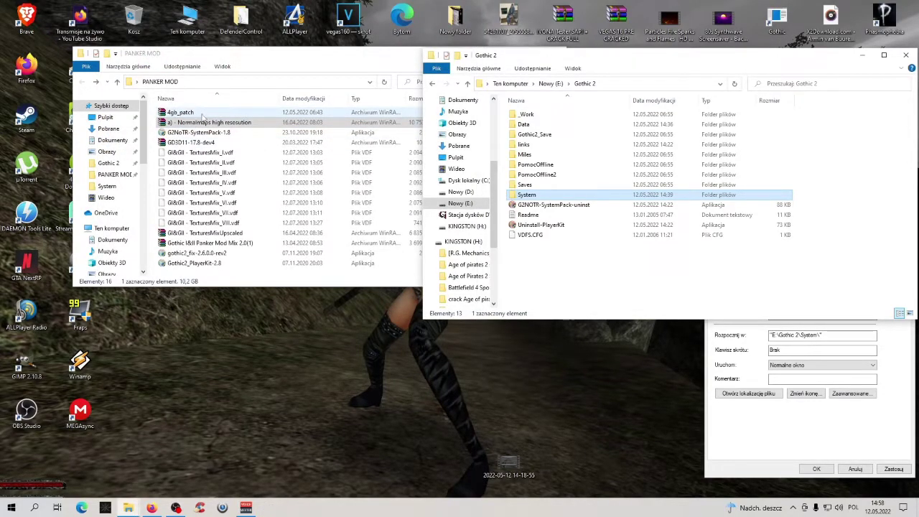
Permanently delete the eight GI&GII - TexturesMix VDF files and the GI&GII - TexturesMixUpscaled archive from the PANKER MOD folder
{"action": "left_click_drag", "start_coordinate": [215, 53], "coordinate": [183, 44]}
{"action": "left_click_drag", "start_coordinate": [431, 143], "coordinate": [337, 219]}
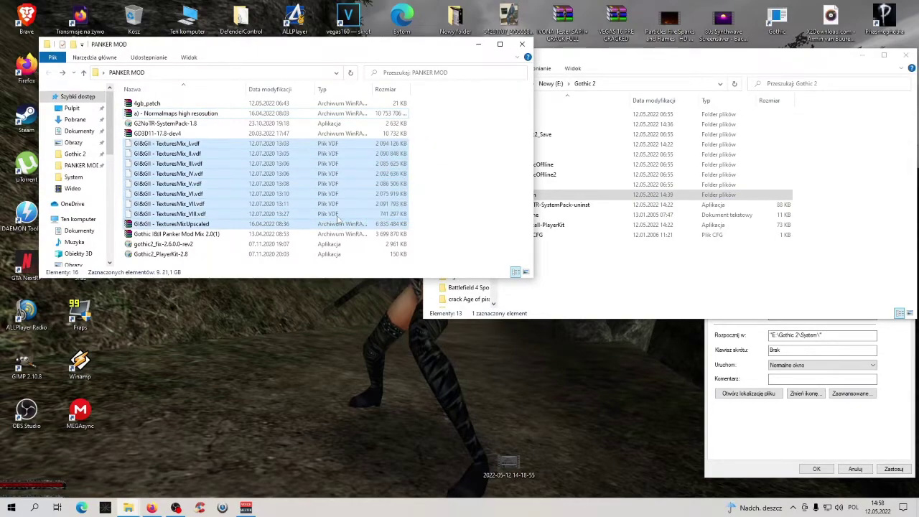
{"action": "key", "text": "Delete"}
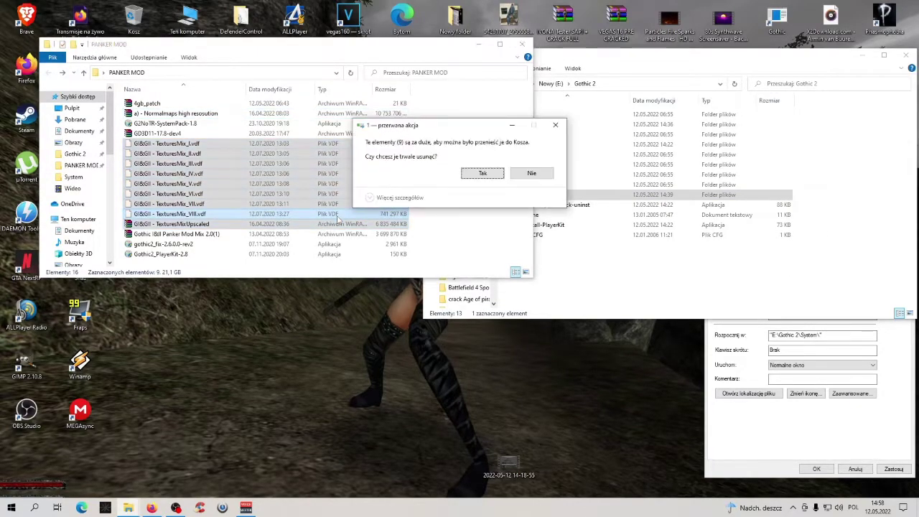
{"action": "left_click", "coordinate": [482, 173]}
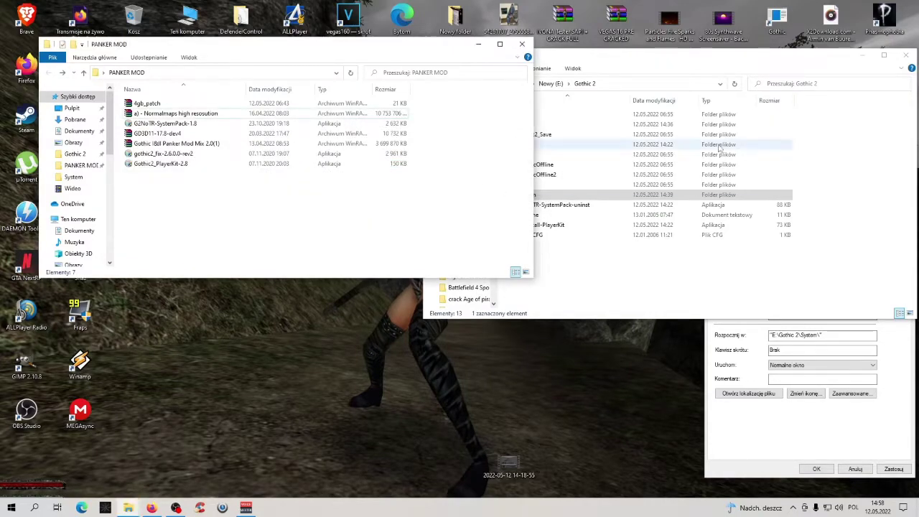
Extract the 4gb_patch archive directly into the PANKER MOD folder
{"action": "left_click_drag", "start_coordinate": [384, 51], "coordinate": [426, 36]}
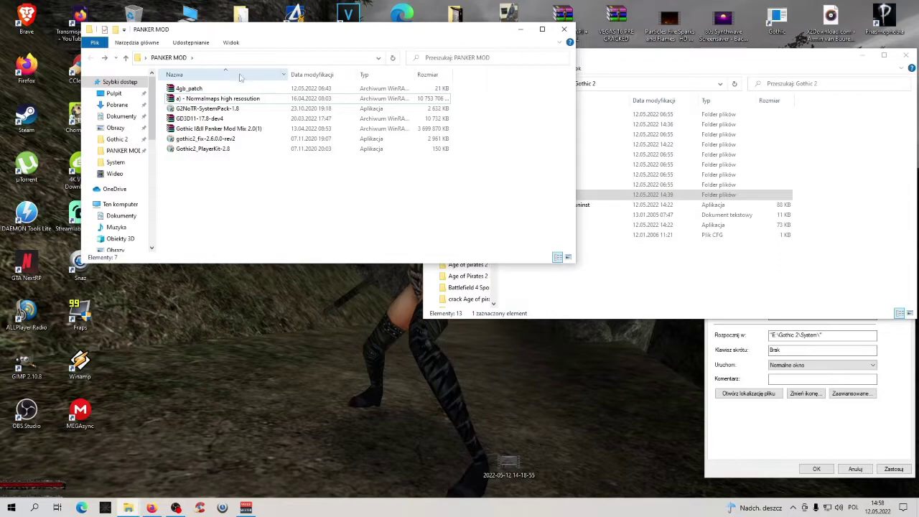
{"action": "left_click", "coordinate": [178, 43]}
{"action": "left_click", "coordinate": [248, 29]}
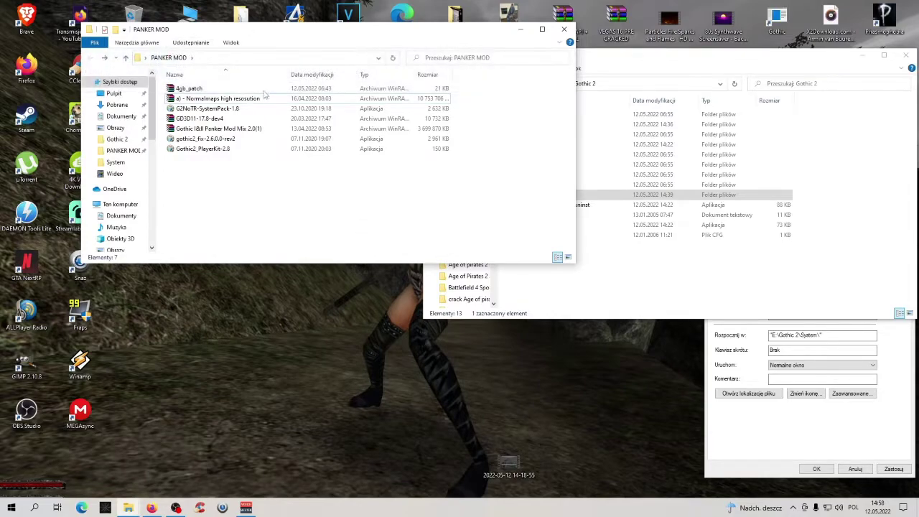
{"action": "right_click", "coordinate": [220, 89]}
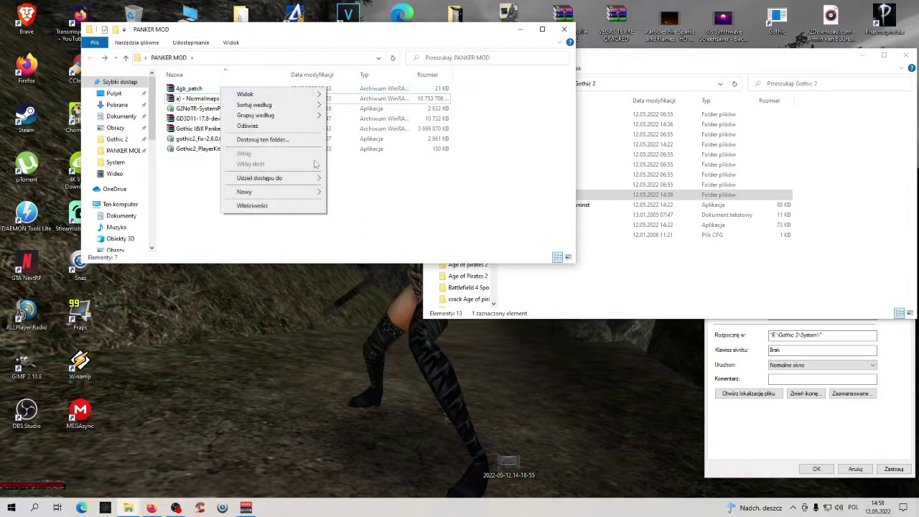
{"action": "left_click", "coordinate": [204, 89]}
{"action": "right_click", "coordinate": [203, 89]}
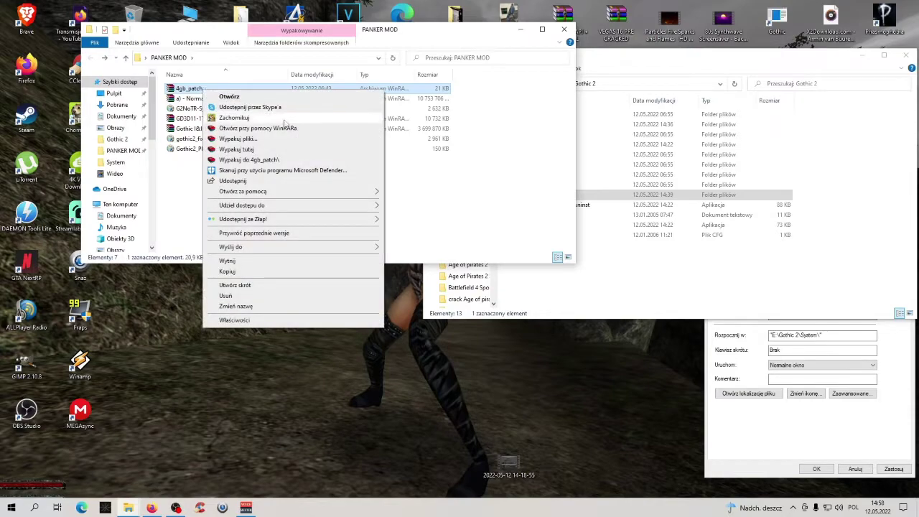
{"action": "left_click", "coordinate": [267, 150]}
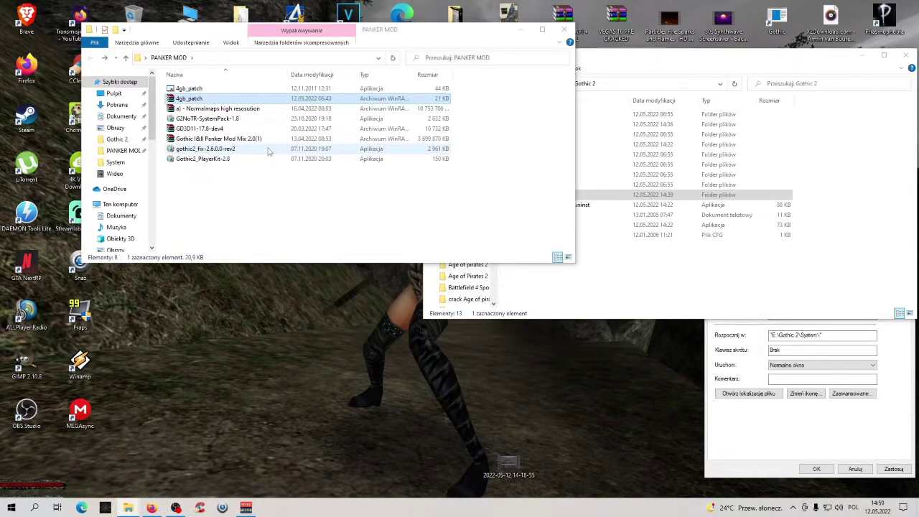
Run the extracted 4gb_patch application and patch the GothicStarter executable in Gothic 2's System folder
{"action": "left_click", "coordinate": [208, 89]}
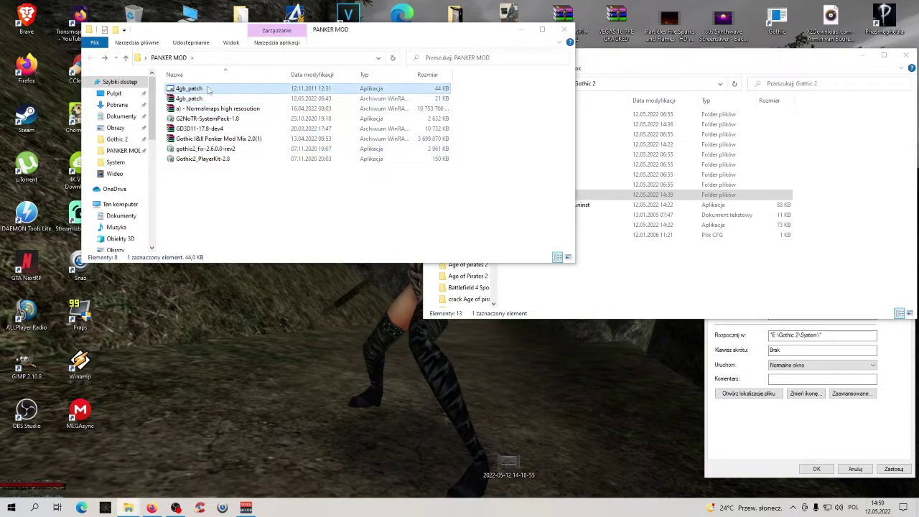
{"action": "double_click", "coordinate": [208, 89]}
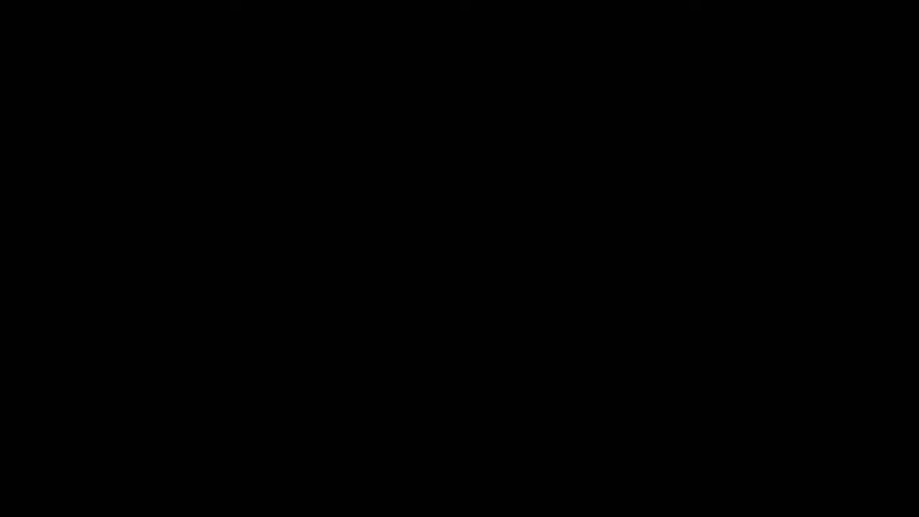
{"action": "scroll", "coordinate": [161, 178], "scroll_direction": "down", "scroll_amount": 1}
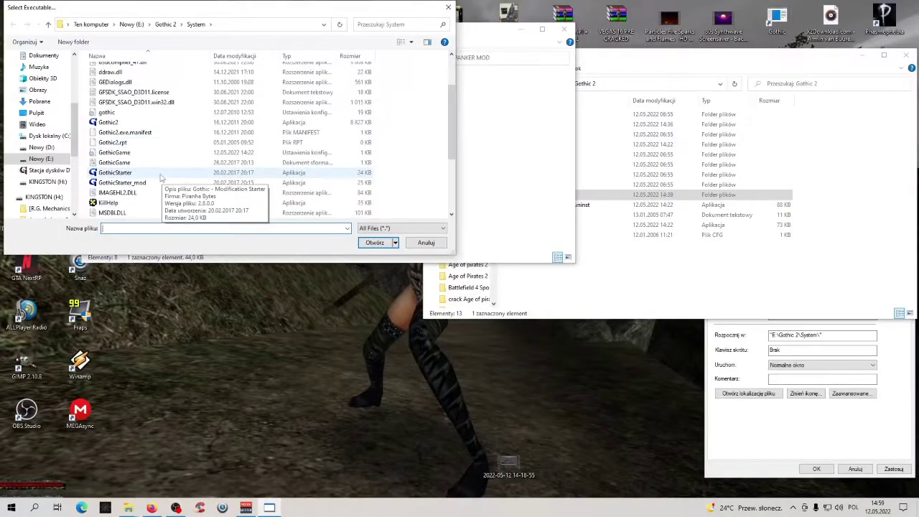
{"action": "left_click", "coordinate": [142, 173]}
{"action": "left_click", "coordinate": [366, 244]}
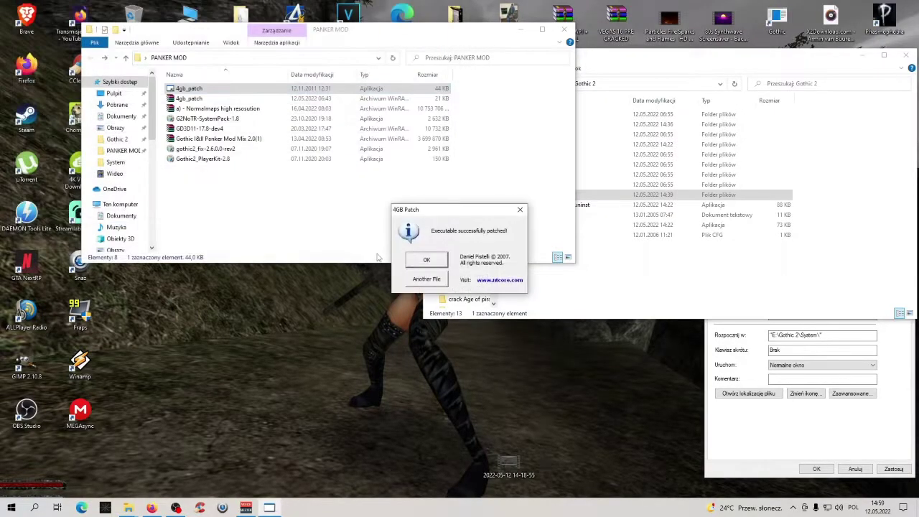
Dismiss the 4GB Patch confirmation and close the PANKER MOD and Gothic 2 folder windows
{"action": "left_click", "coordinate": [426, 260]}
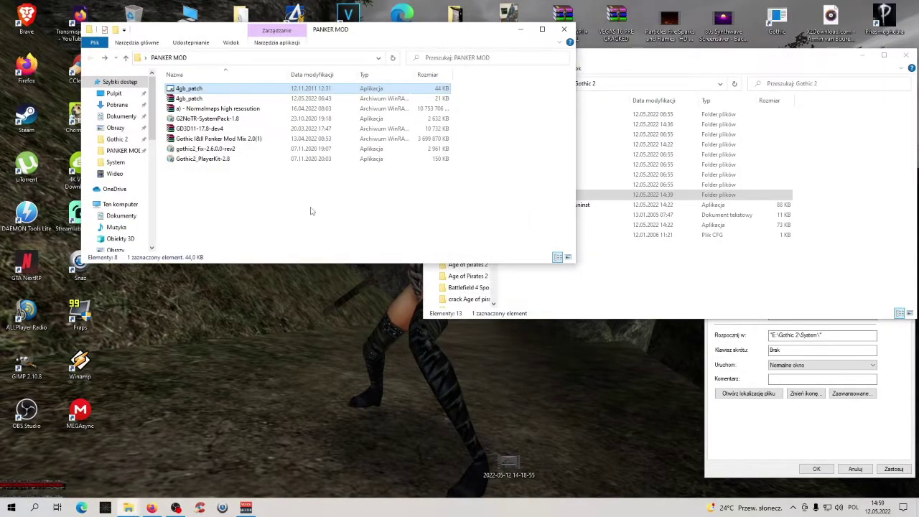
{"action": "left_click", "coordinate": [564, 29]}
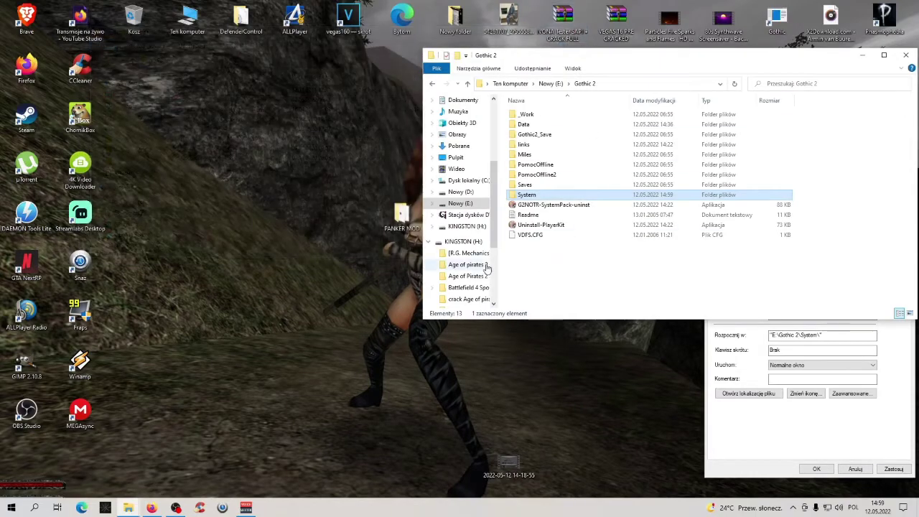
{"action": "left_click_drag", "start_coordinate": [878, 62], "coordinate": [737, 45]}
{"action": "left_click", "coordinate": [765, 39]}
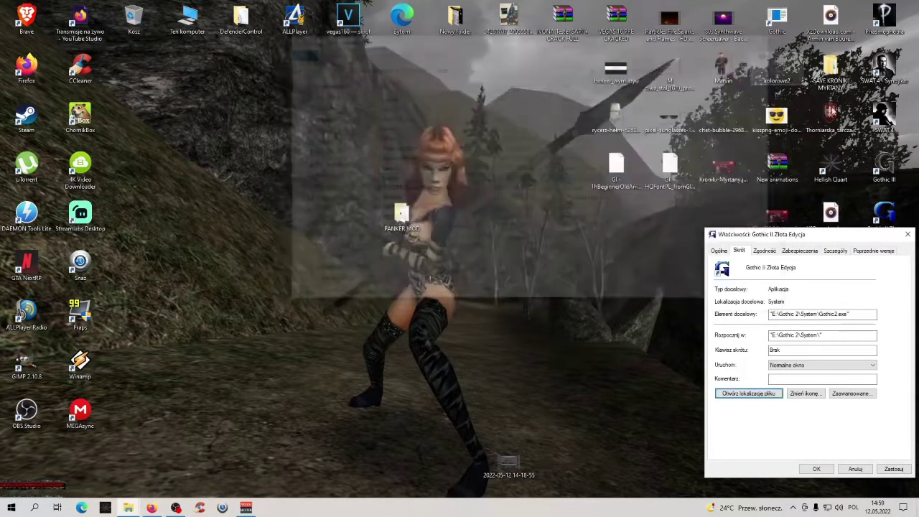
Open the Gothic II Złota Edycja shortcut's file location and set GothicStarter to always run as administrator
{"action": "left_click", "coordinate": [749, 393]}
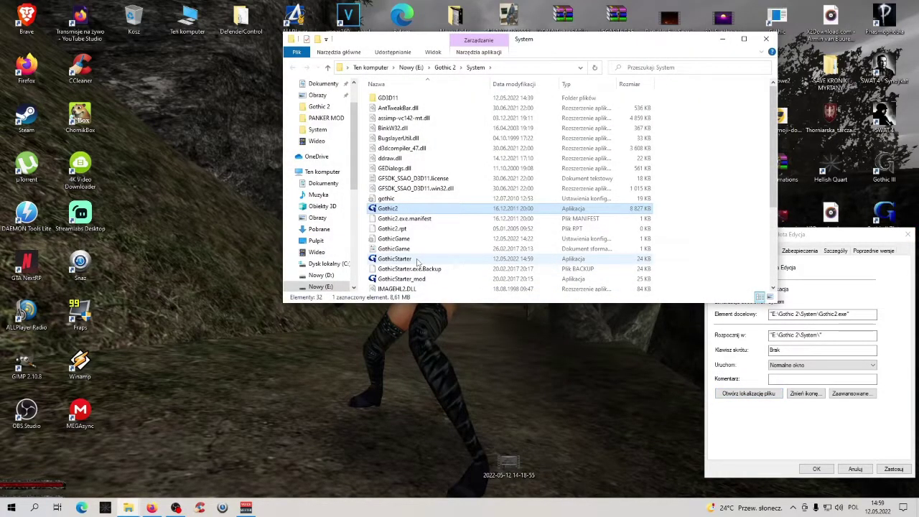
{"action": "double_click", "coordinate": [416, 261]}
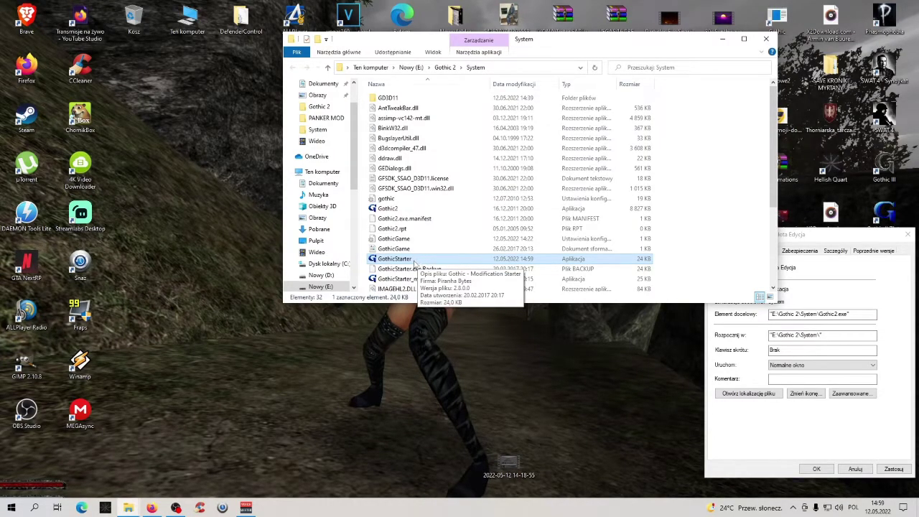
{"action": "right_click", "coordinate": [414, 263]}
{"action": "left_click", "coordinate": [453, 260]}
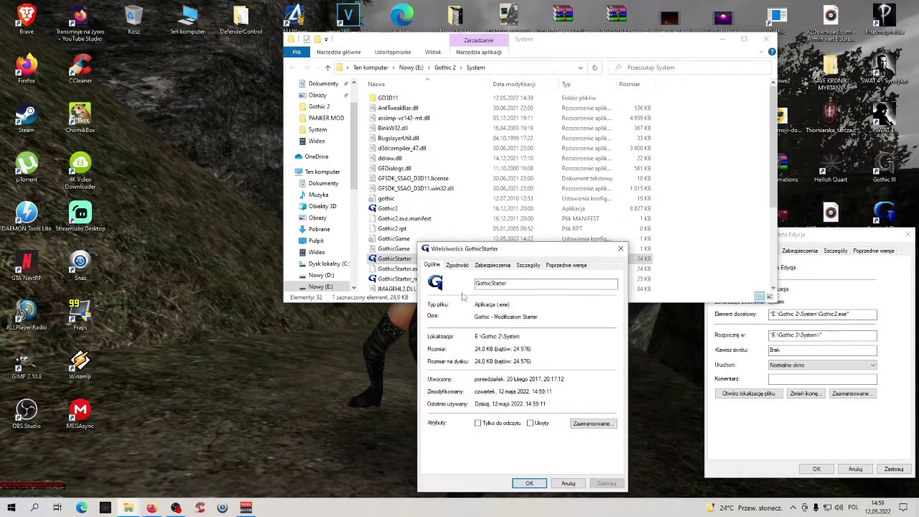
{"action": "left_click", "coordinate": [457, 265]}
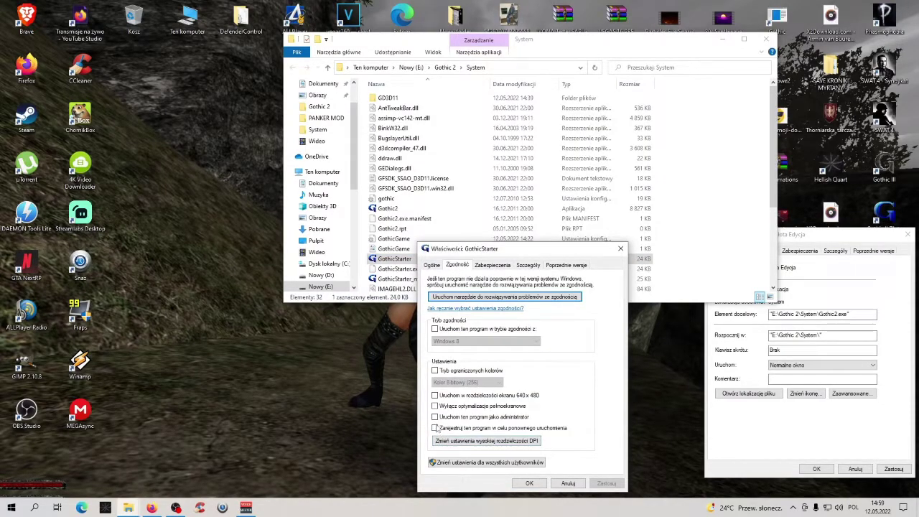
{"action": "left_click", "coordinate": [434, 416]}
{"action": "left_click", "coordinate": [606, 482]}
{"action": "left_click", "coordinate": [529, 483]}
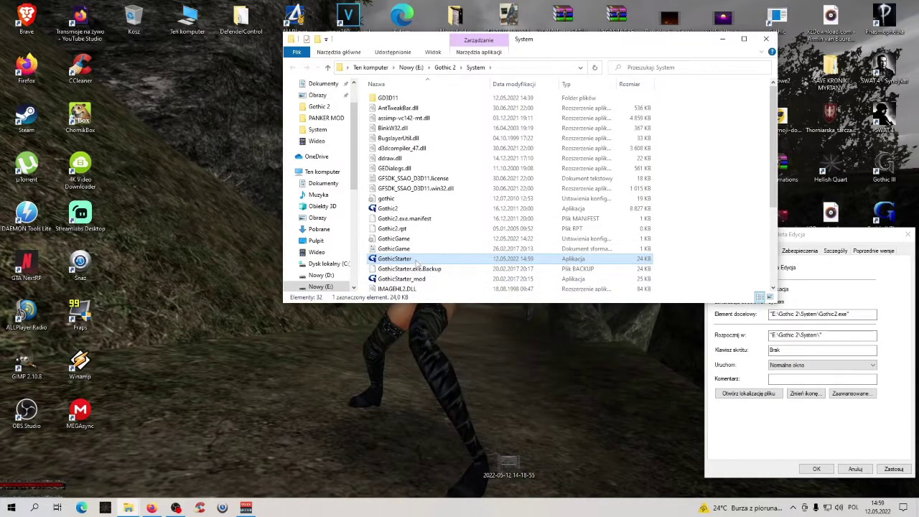
Launch the game with GothicStarter and start a new game from the Noc Kruka main menu
{"action": "double_click", "coordinate": [418, 260]}
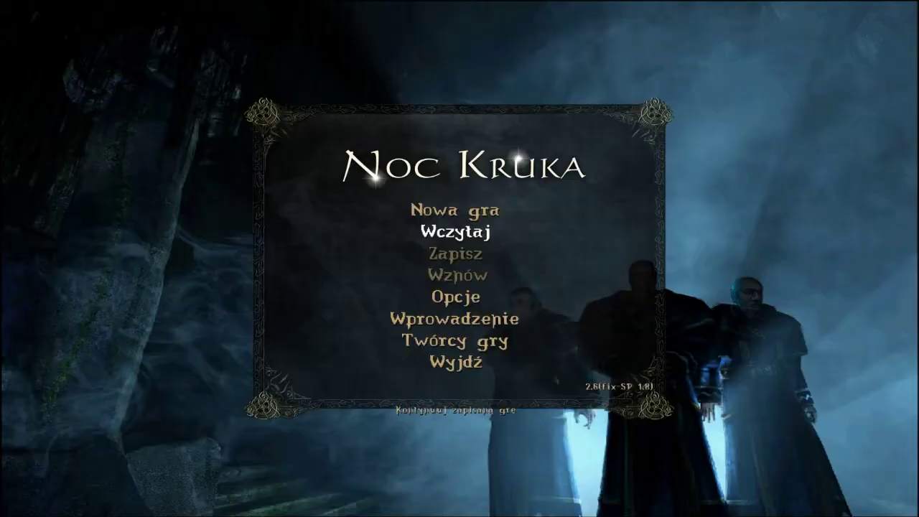
{"action": "key", "text": "Return"}
{"action": "key", "text": "Escape"}
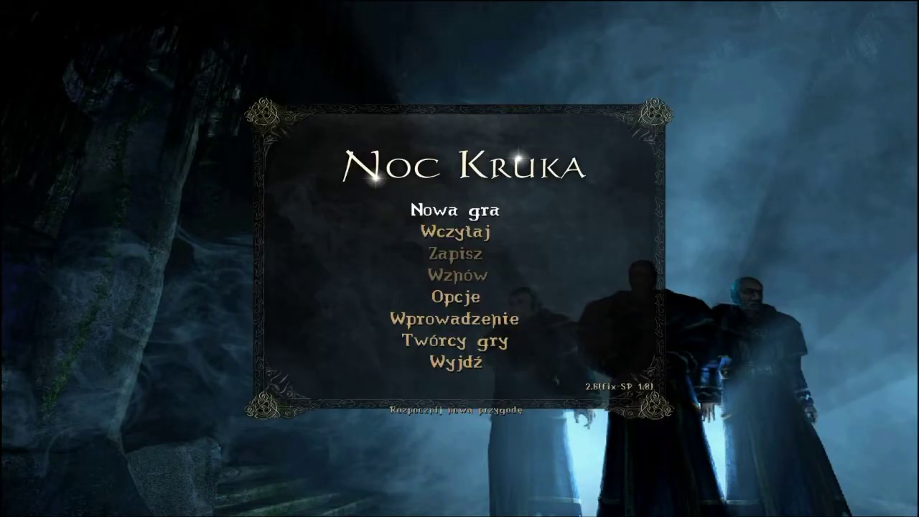
{"action": "key", "text": "Return"}
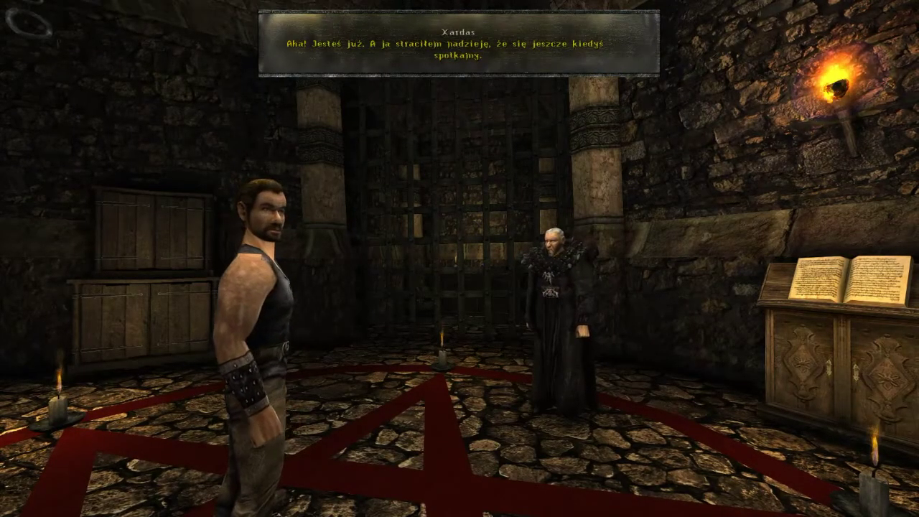
Switch to OBS Studio and return to the running Gothic II game
{"action": "key", "text": "alt+Tab"}
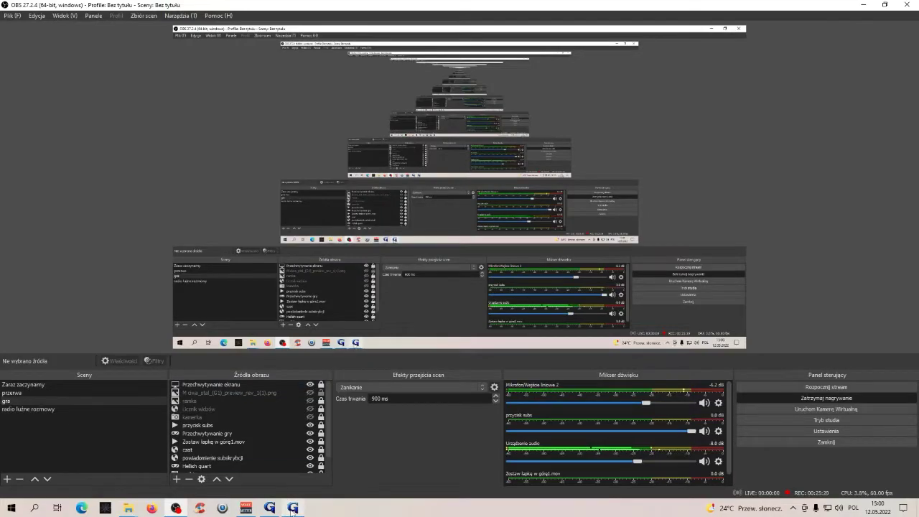
{"action": "mouse_move", "coordinate": [292, 508]}
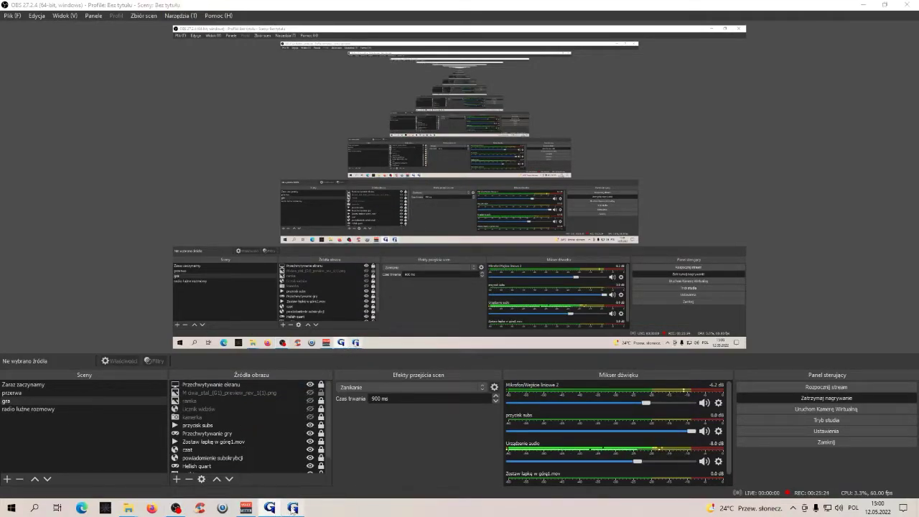
{"action": "left_click", "coordinate": [293, 508]}
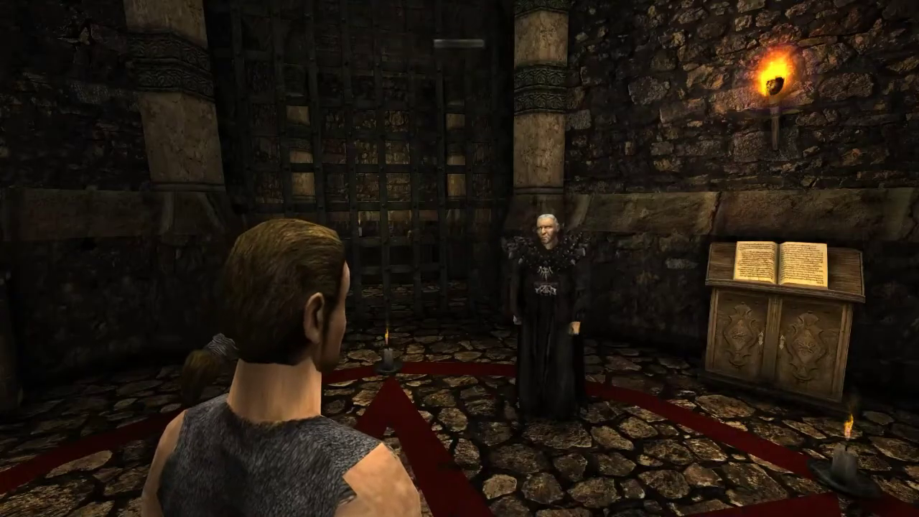
Go through the opening conversation with Xardas, choosing the dialogue option "Co możemy zrobić?"
{"action": "key", "text": "Return"}
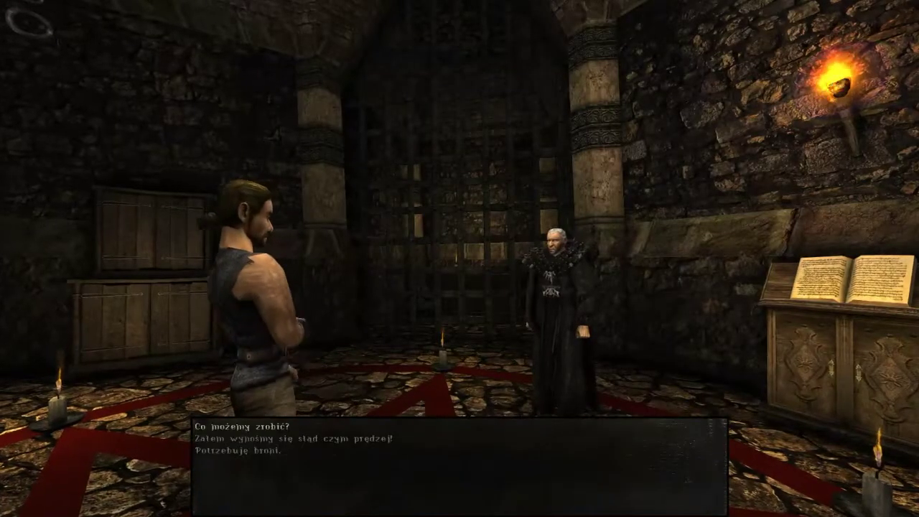
{"action": "key", "text": "Return"}
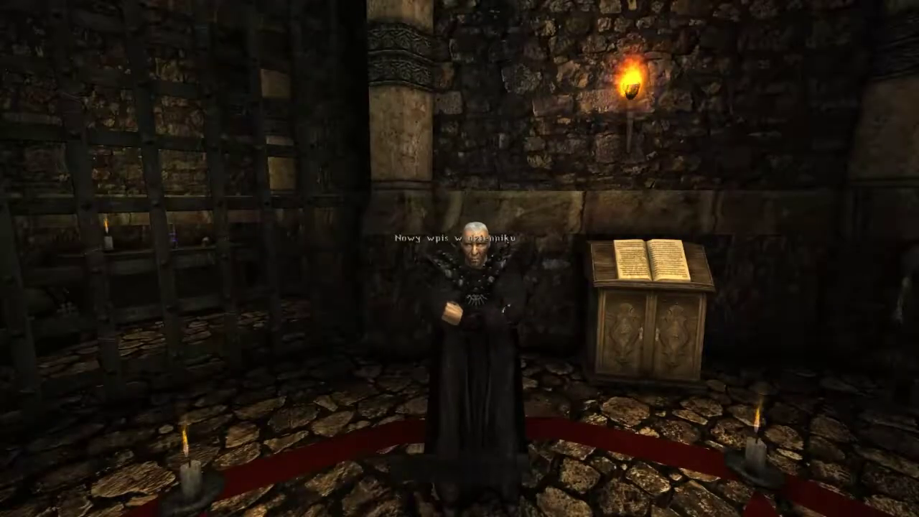
{"action": "key", "text": "Return"}
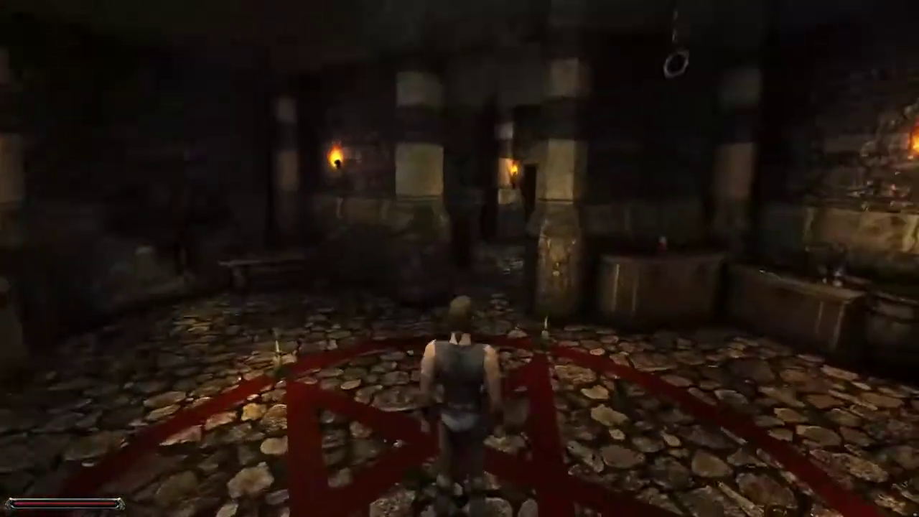
{"action": "key", "text": "w"}
{"action": "key", "text": "w"}
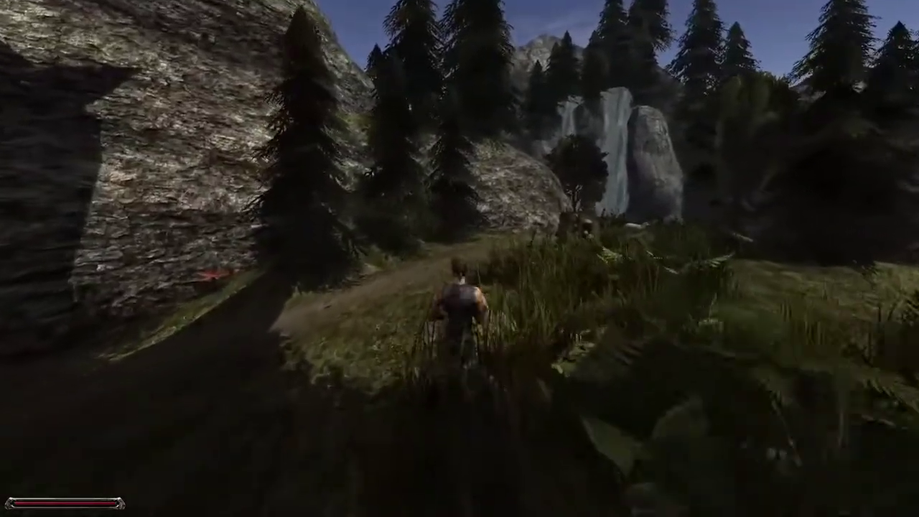
{"action": "key", "text": "w"}
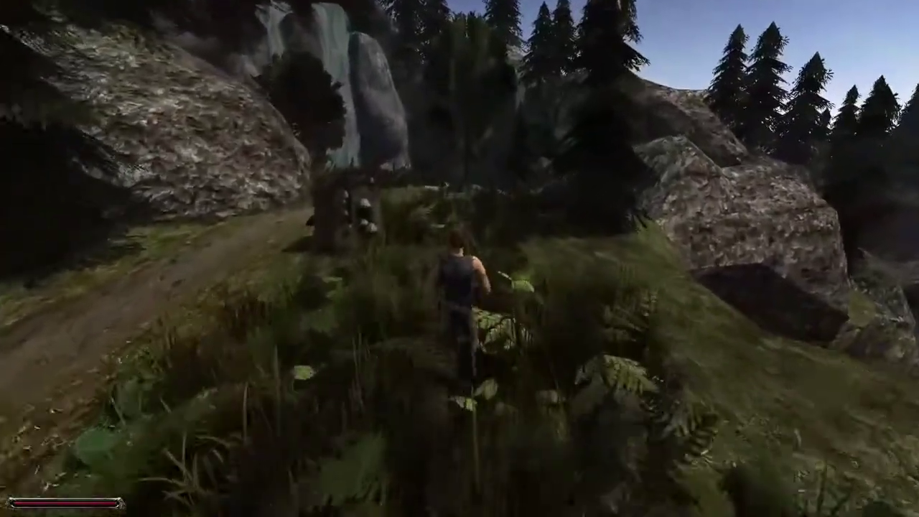
{"action": "key", "text": "w"}
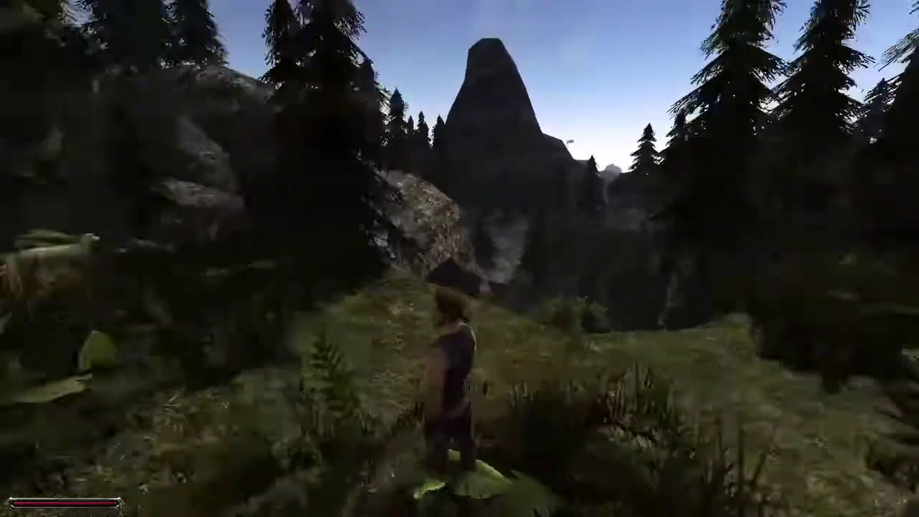